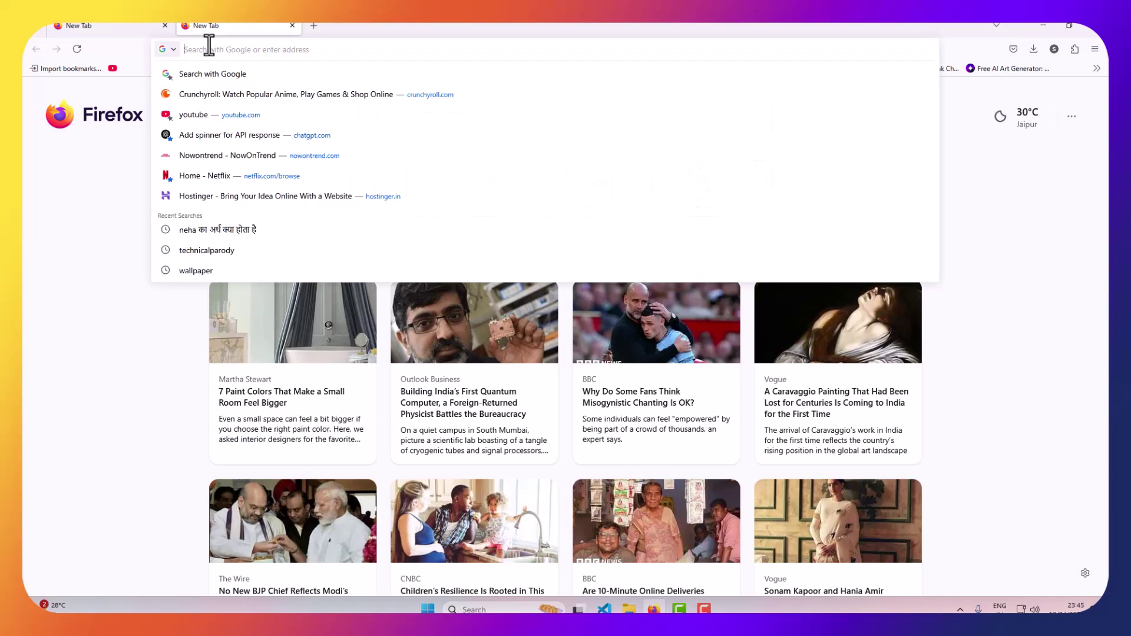
Open bluelog.in and go to its Image Converter page
text(bluelog.in/)
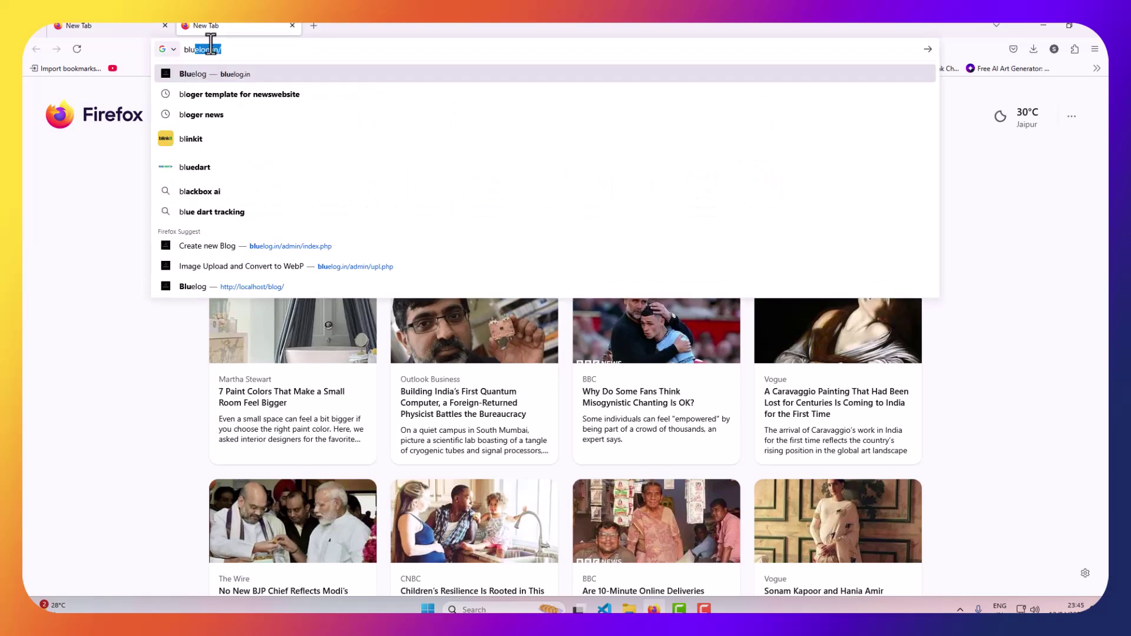
key(Return)
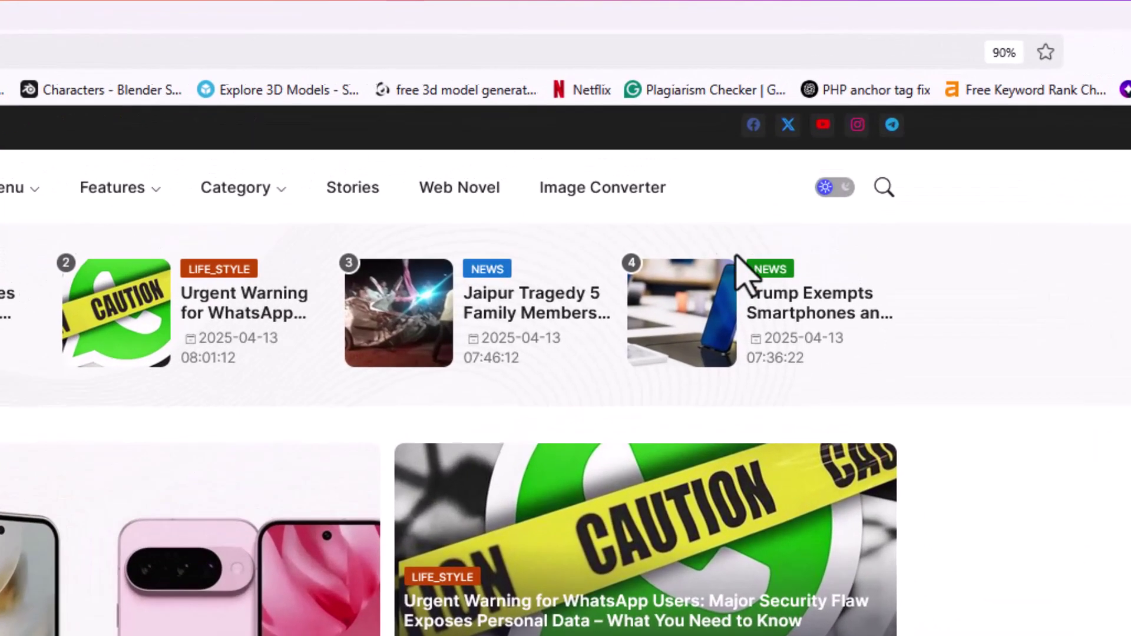
click(704, 123)
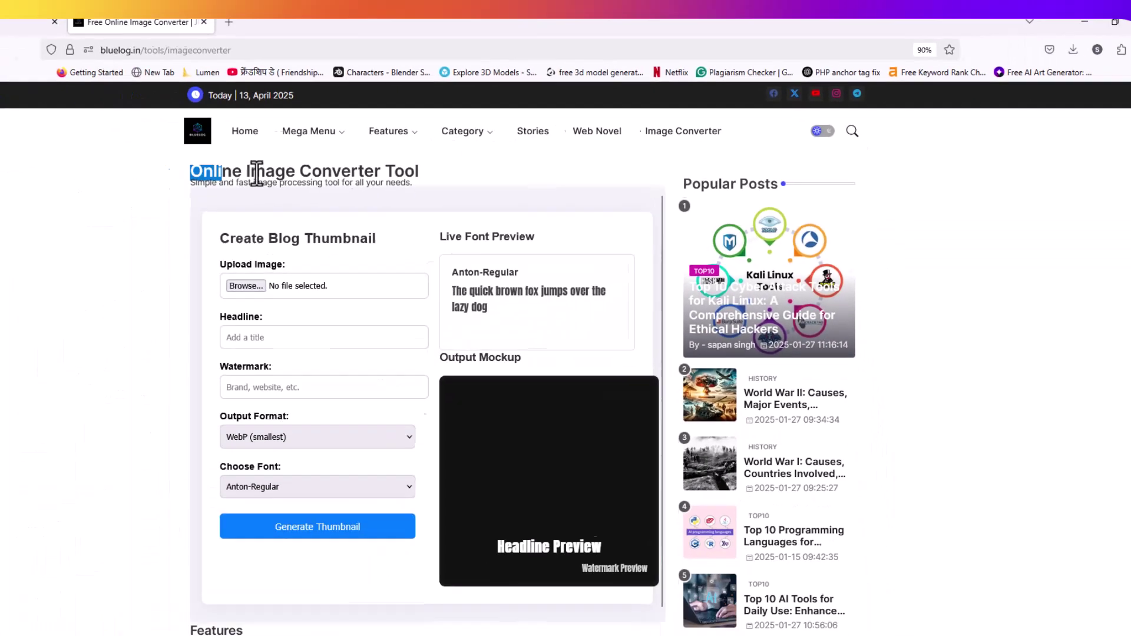
Examine the Online Image Converter Tool page, including its title, description and the listed compression and format conversion features
drag(281, 153, 493, 154)
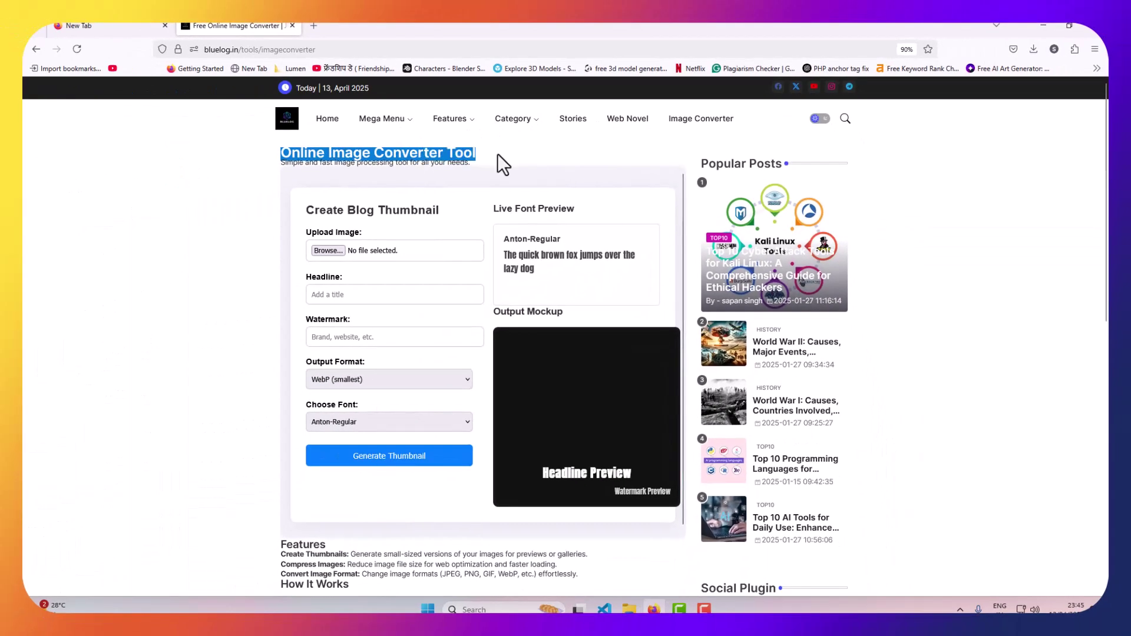
click(213, 211)
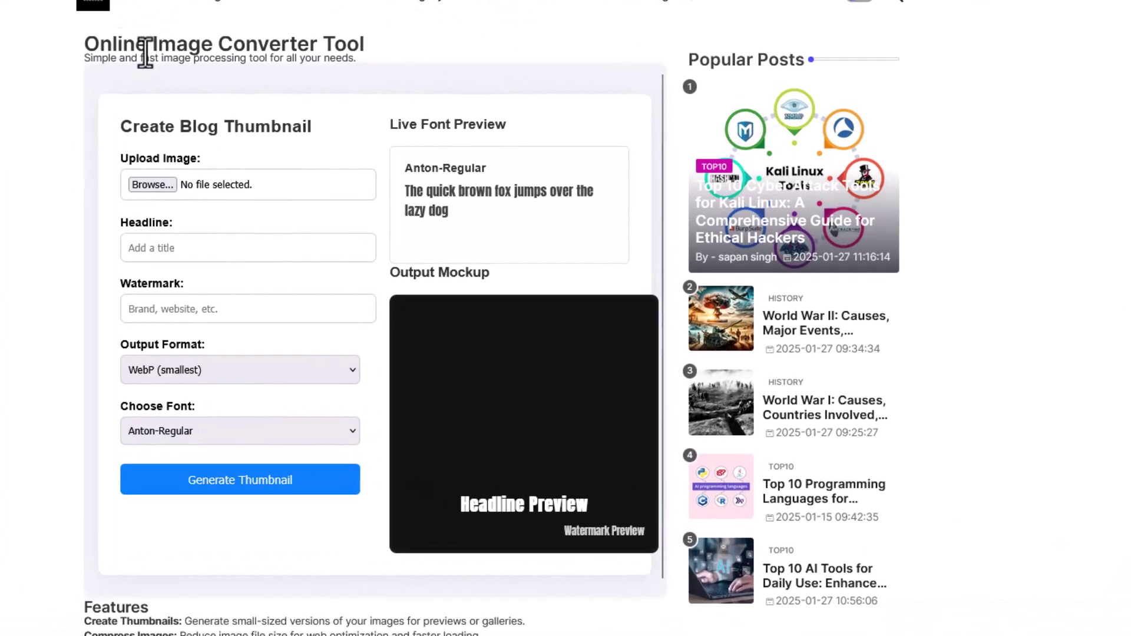
drag(380, 54, 65, 61)
click(42, 131)
scroll(133, 613, down, 3)
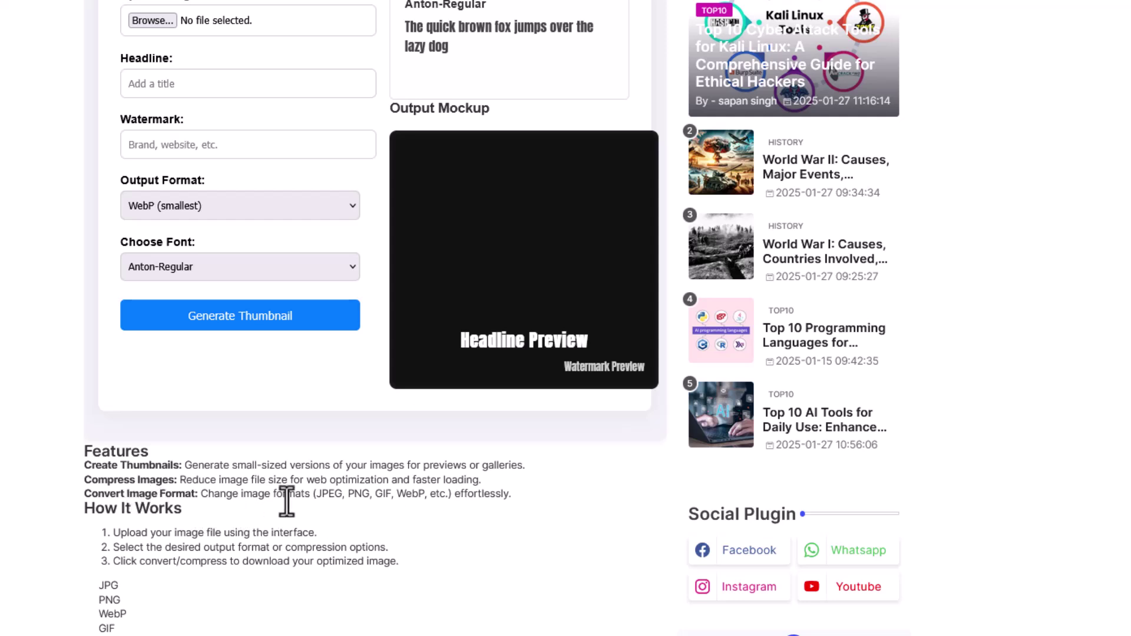
drag(437, 495, 301, 495)
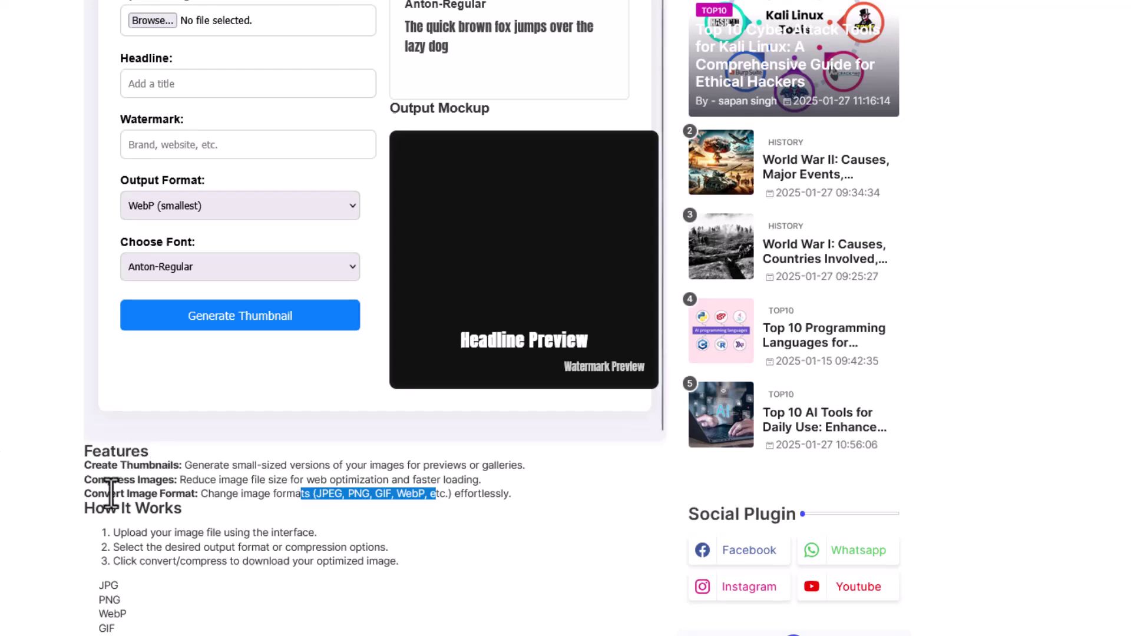
scroll(111, 501, up, 2)
scroll(224, 465, down, 4)
drag(248, 402, 260, 402)
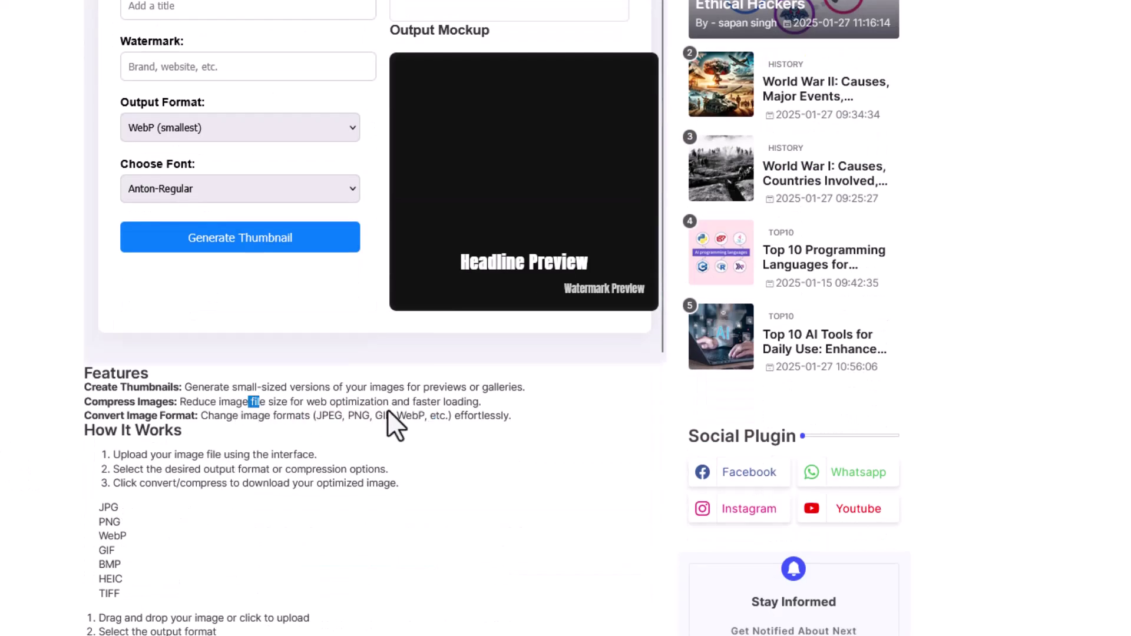
drag(473, 403, 320, 402)
drag(191, 402, 330, 403)
click(102, 417)
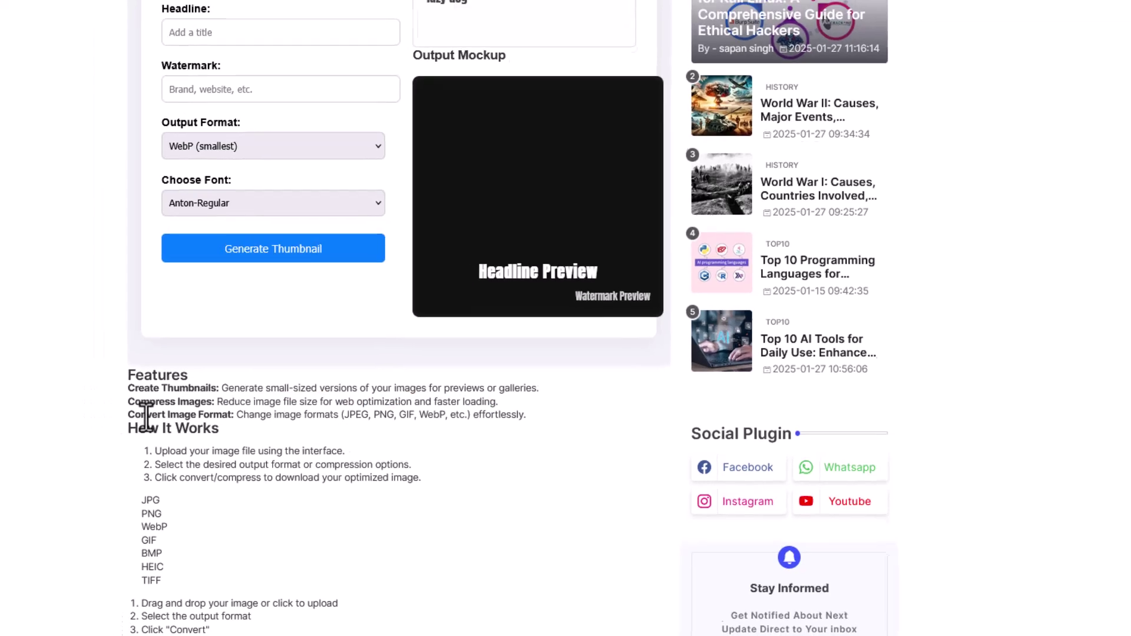
scroll(217, 439, up, 3)
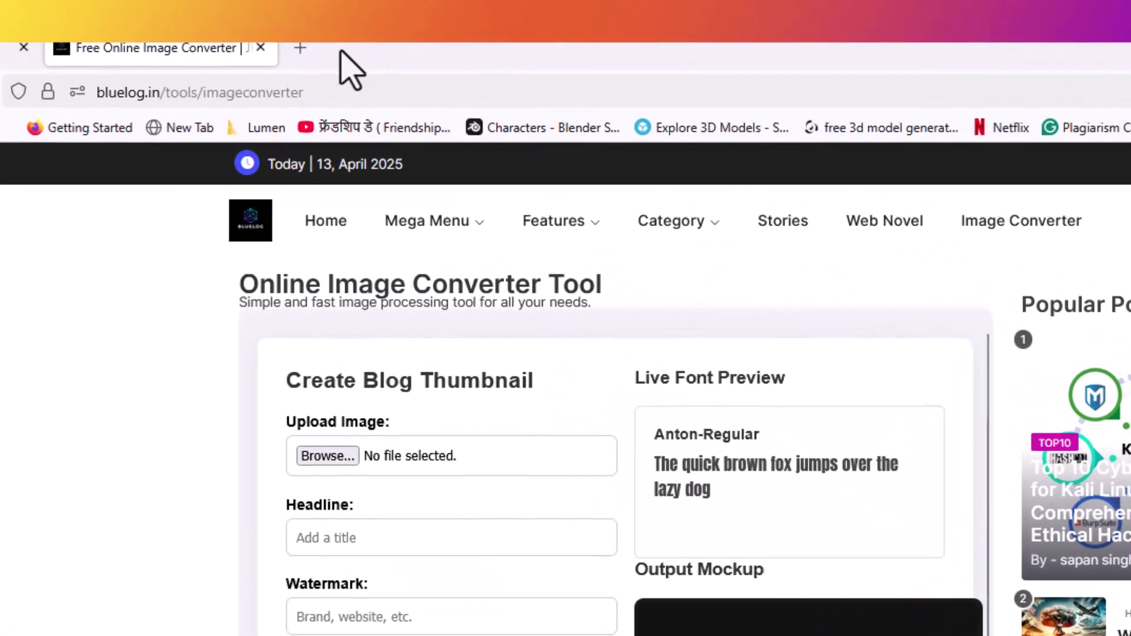
Search the web for wallpaper in a new tab and open the Pexels 4k wallpaper photo results
click(314, 26)
click(352, 85)
text(wall)
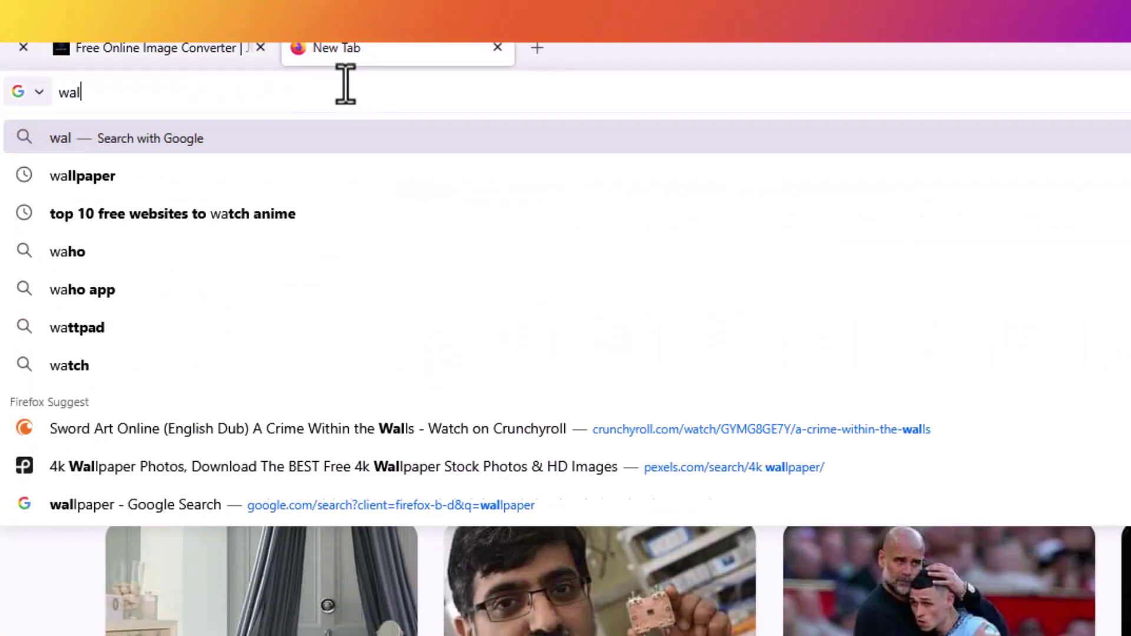
key(Down)
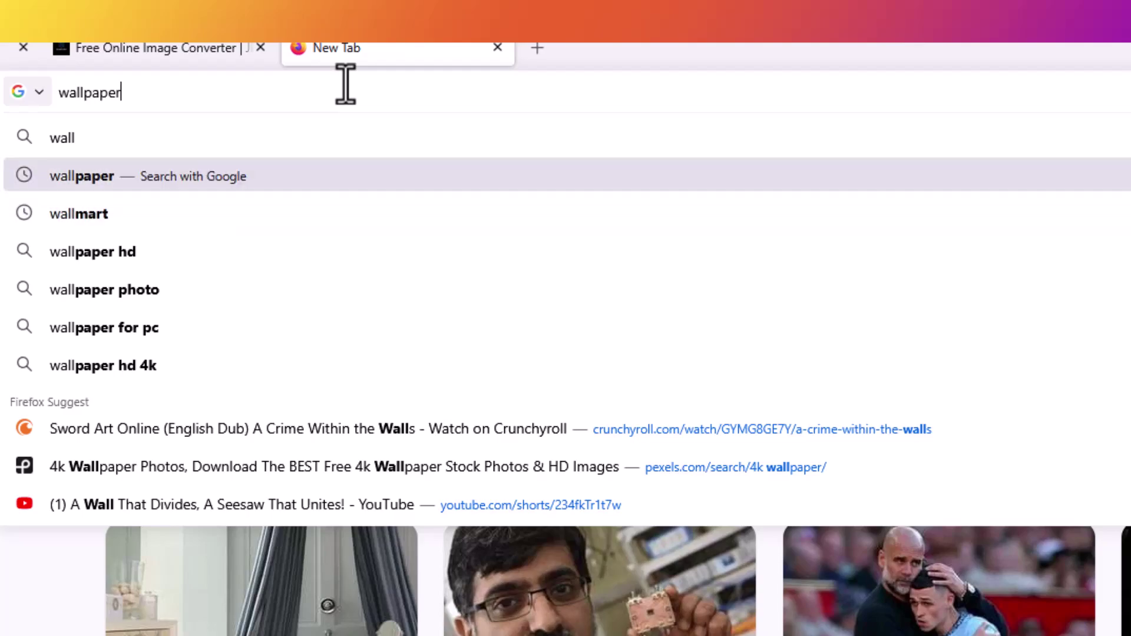
key(Return)
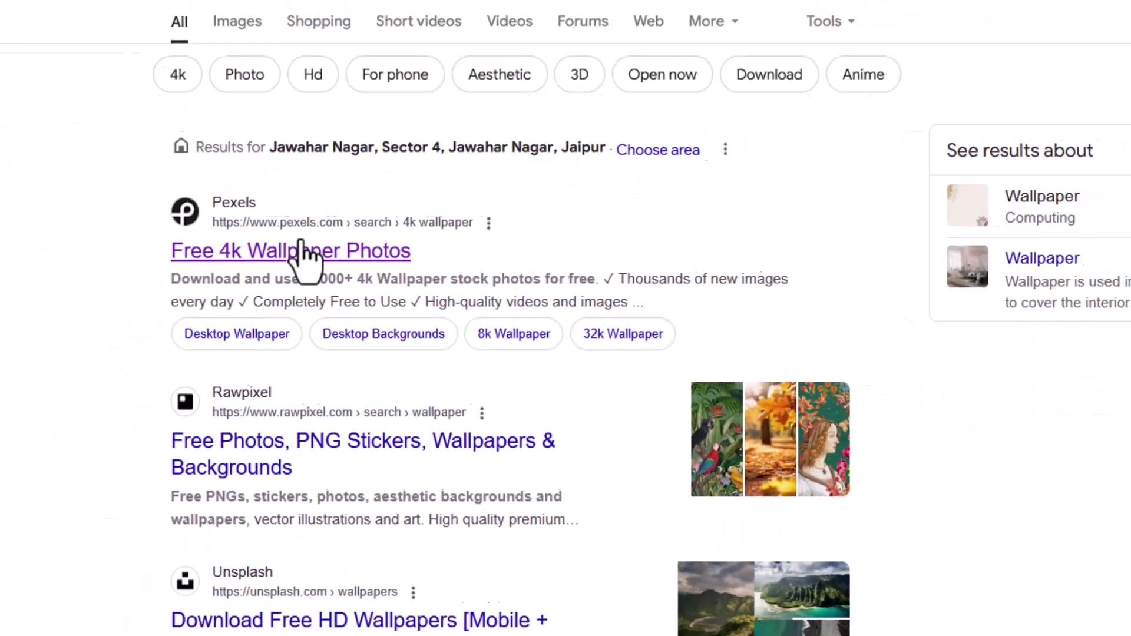
click(175, 514)
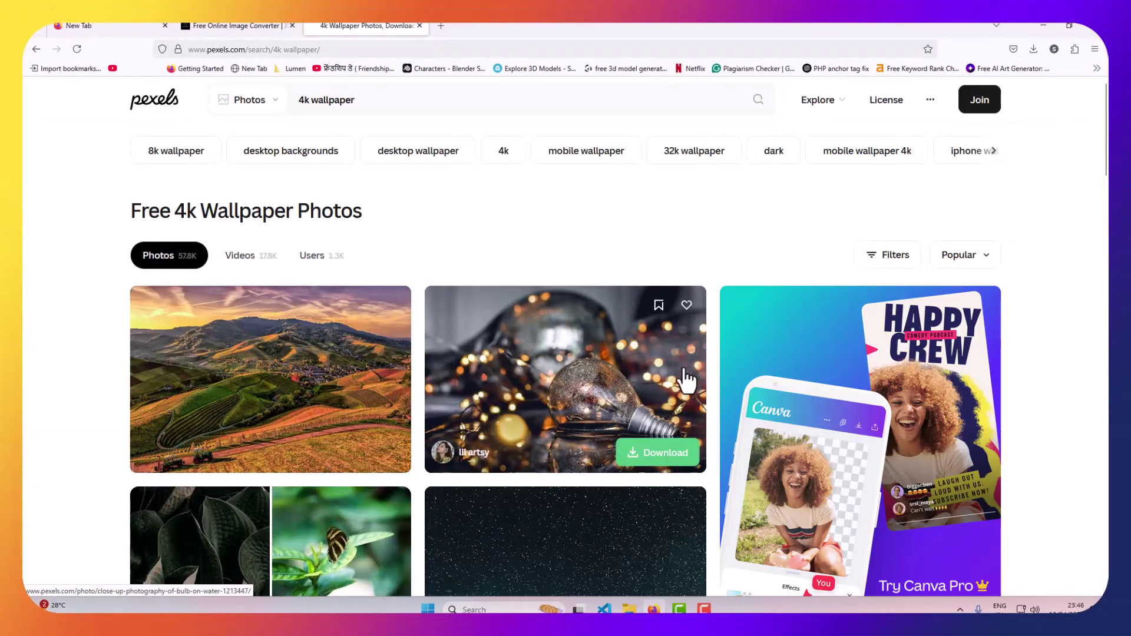
Download the photo of a mountain under a starry night sky from the Pexels results
scroll(690, 375, down, 1)
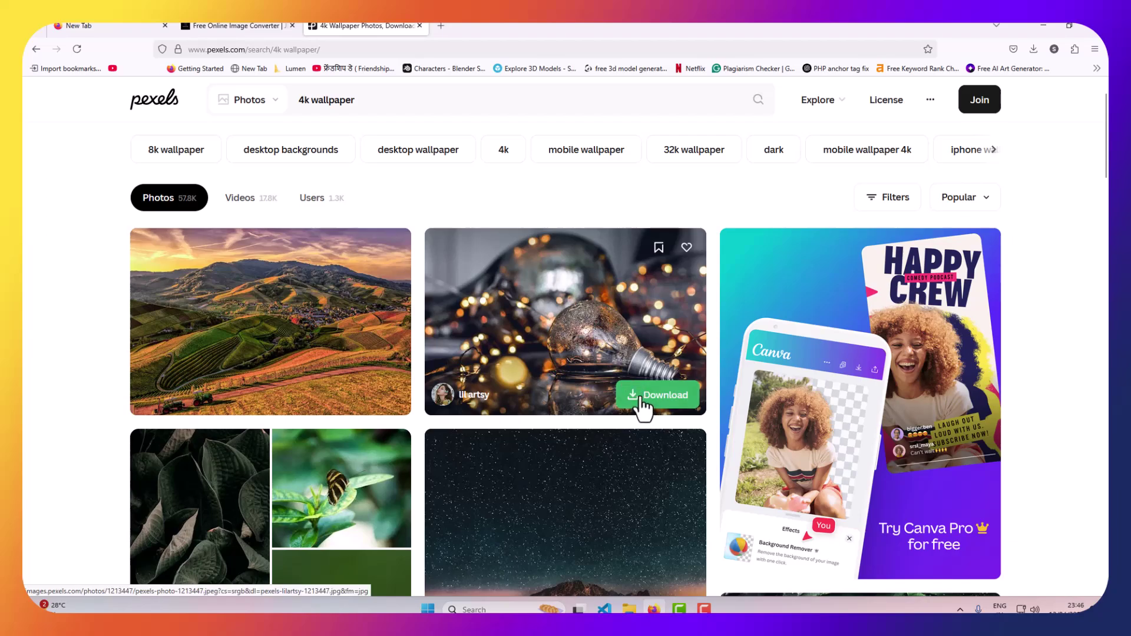
scroll(642, 403, down, 4)
scroll(601, 514, down, 2)
click(656, 493)
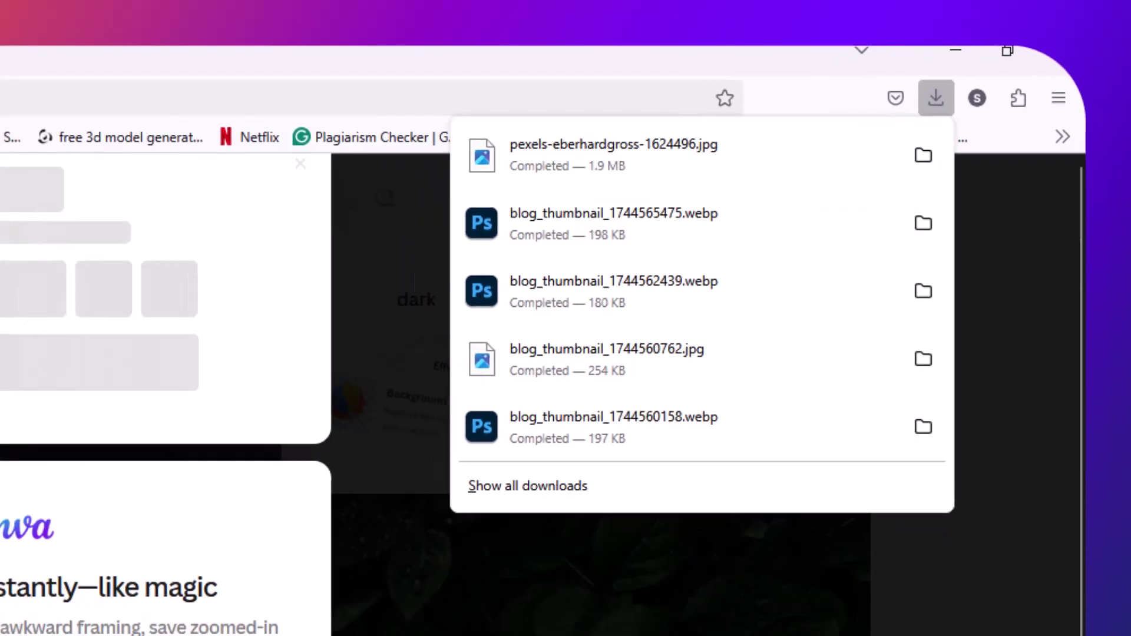
Return to the image converter and upload the downloaded Pexels mountain photo from the Downloads folder as the thumbnail image
click(94, 15)
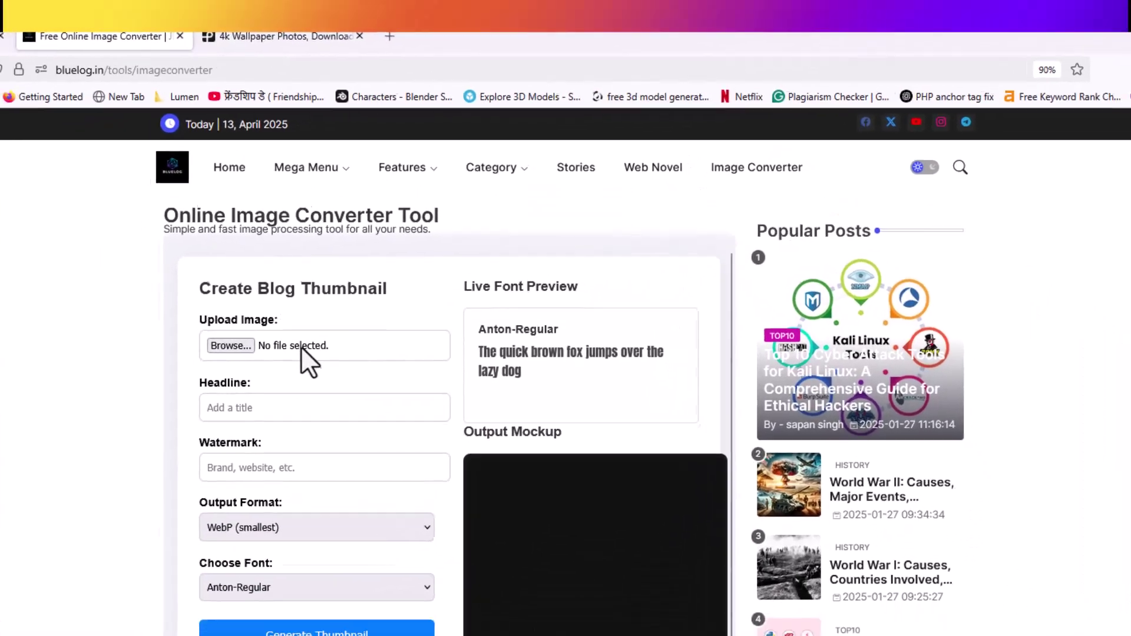
click(294, 335)
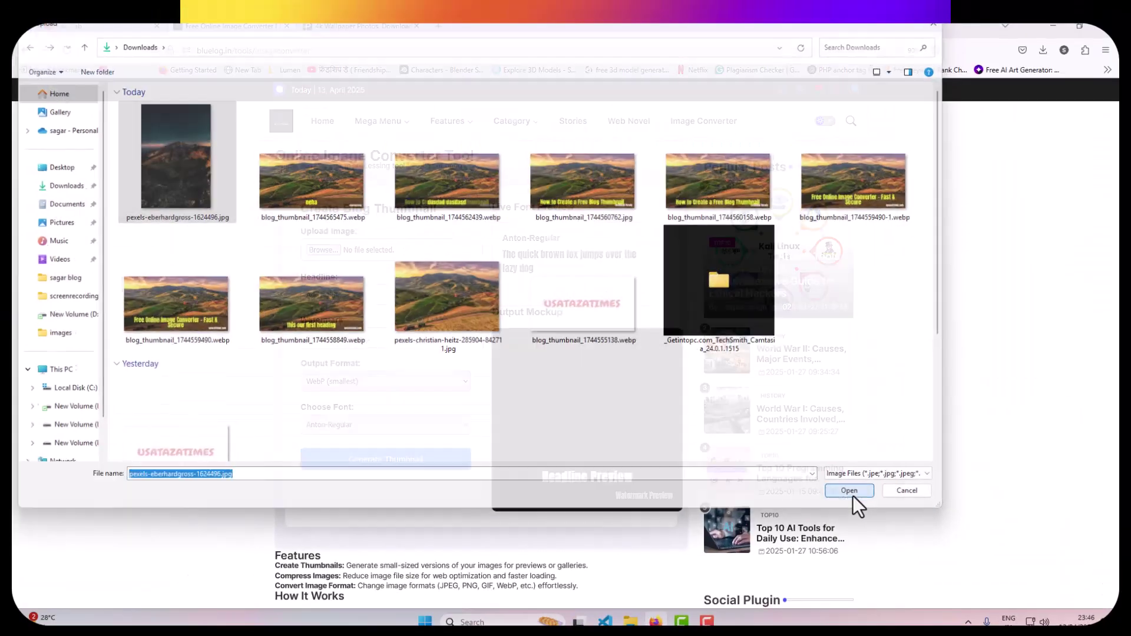
click(853, 497)
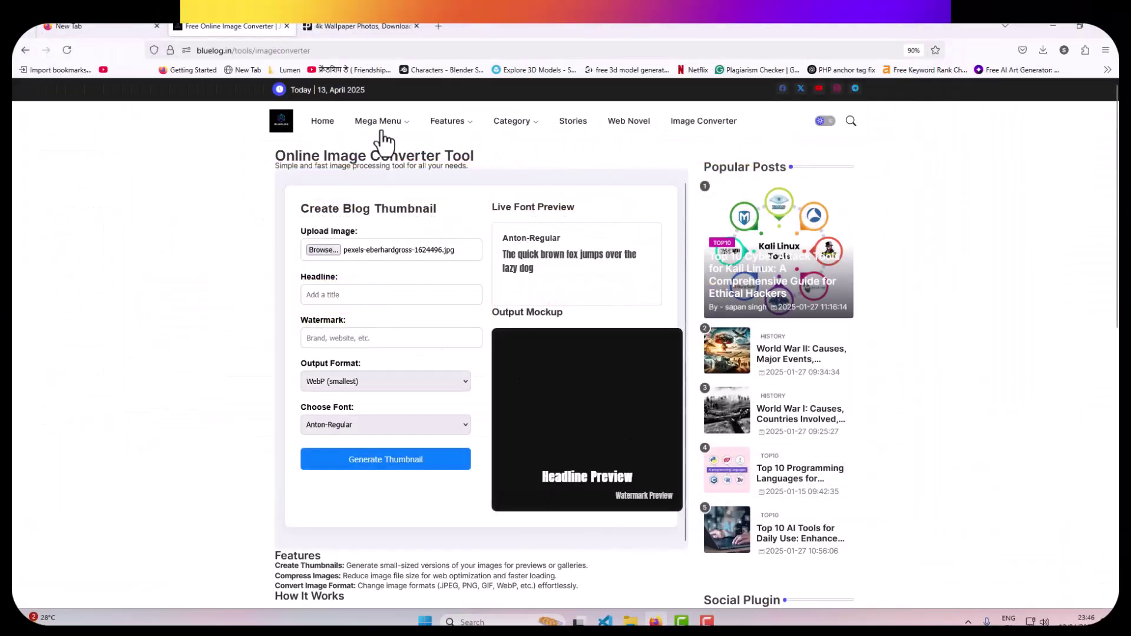
Inspect the downloaded photo in the Downloads folder and in the image viewer, including its dimensions and file size, and return to the browser
click(1042, 51)
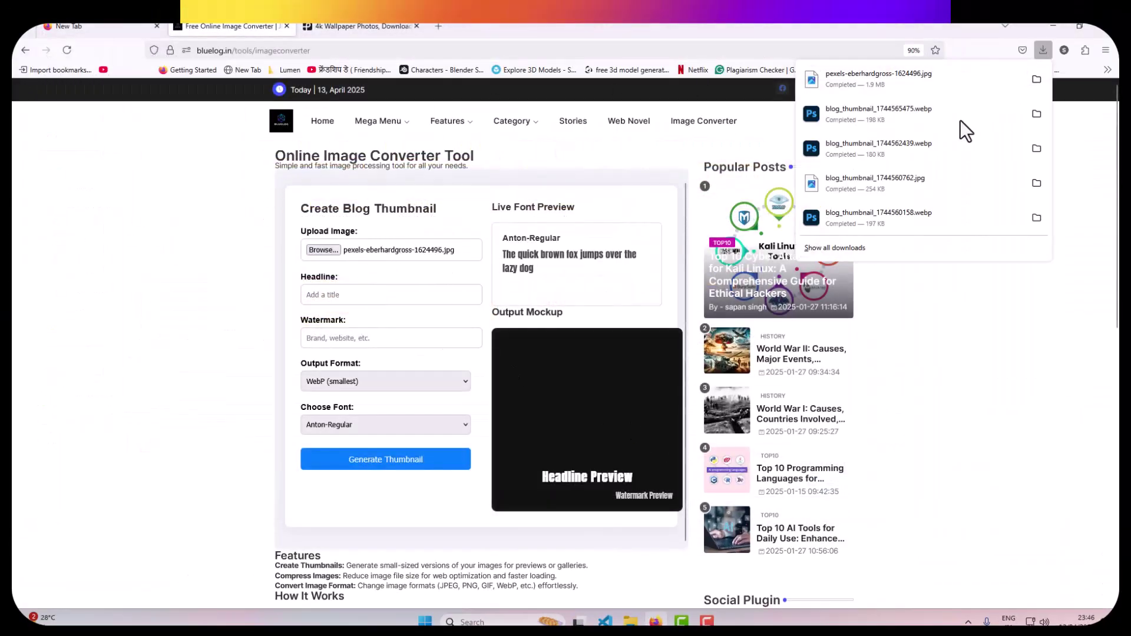
click(1035, 82)
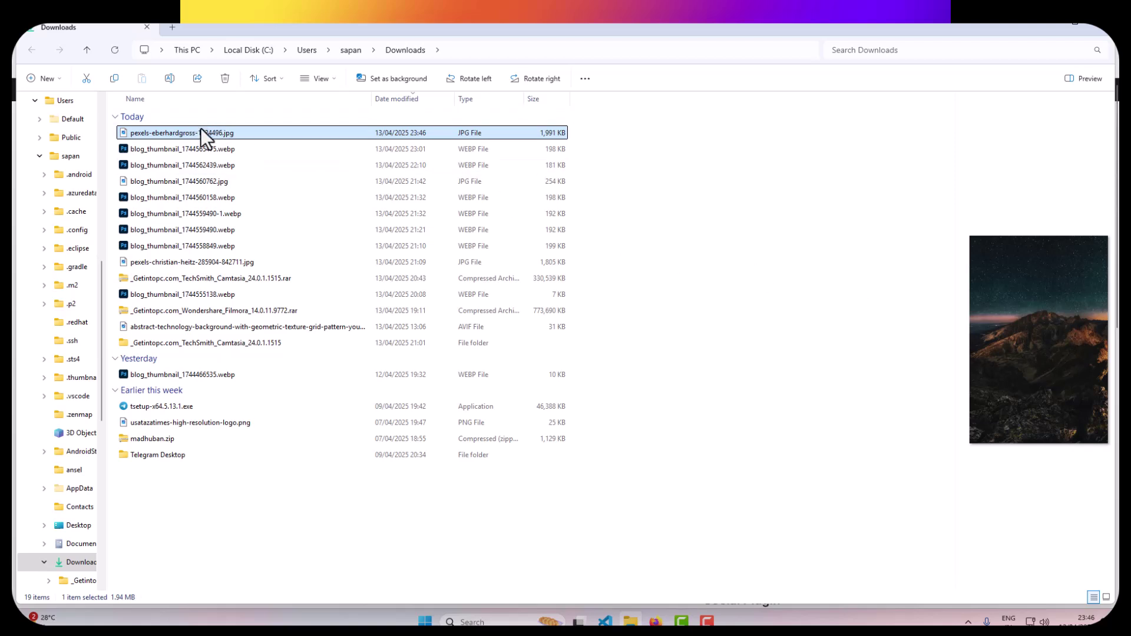
key(Return)
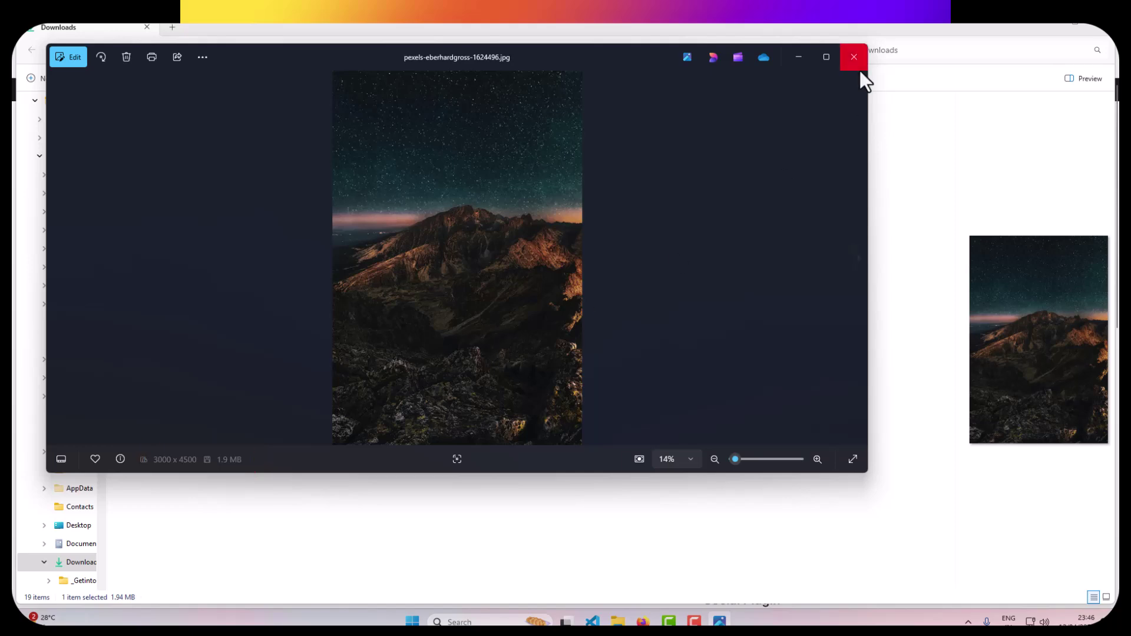
click(800, 59)
click(172, 28)
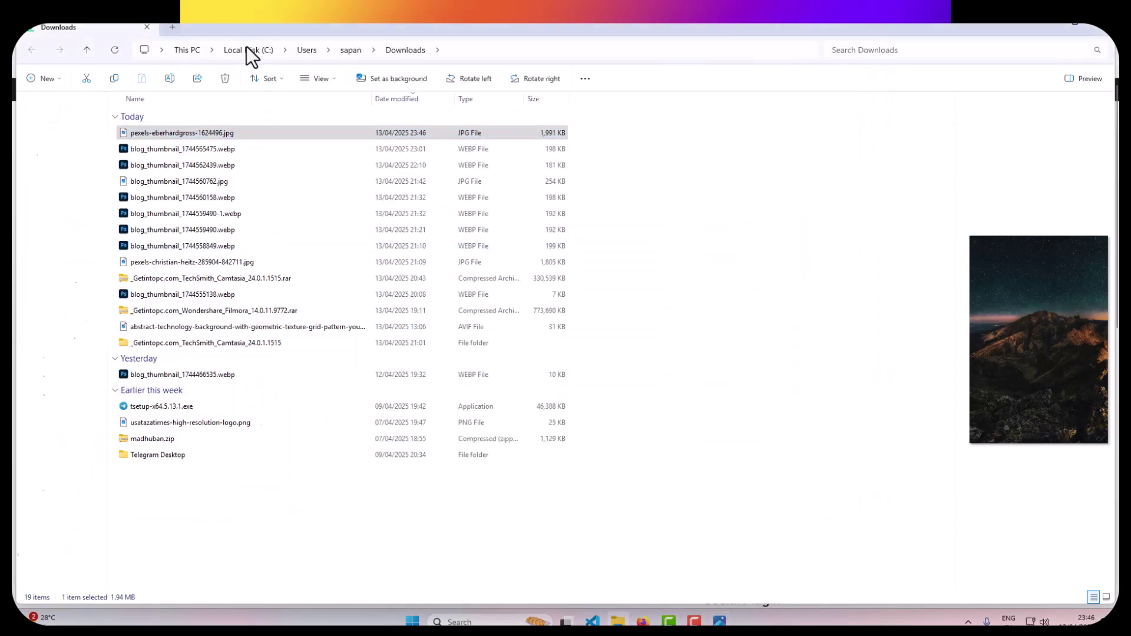
key(alt+Tab)
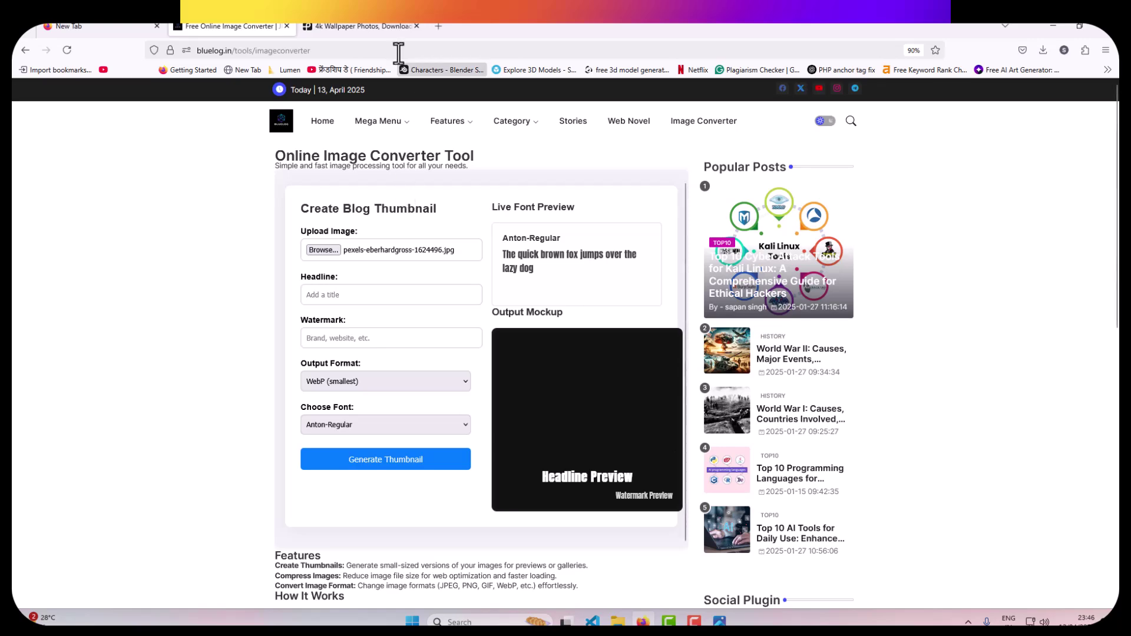
Open ChatGPT in a new browser tab and stay logged out
click(439, 28)
click(438, 53)
text(ch)
key(BackSpace)
key(BackSpace)
text(cha)
key(Return)
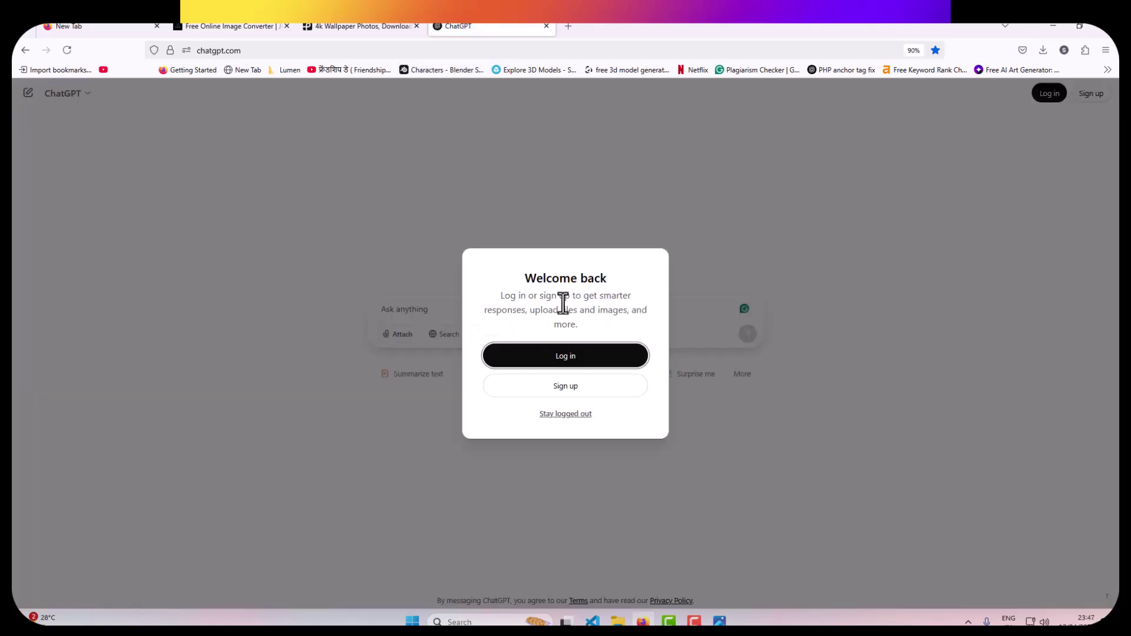
click(573, 415)
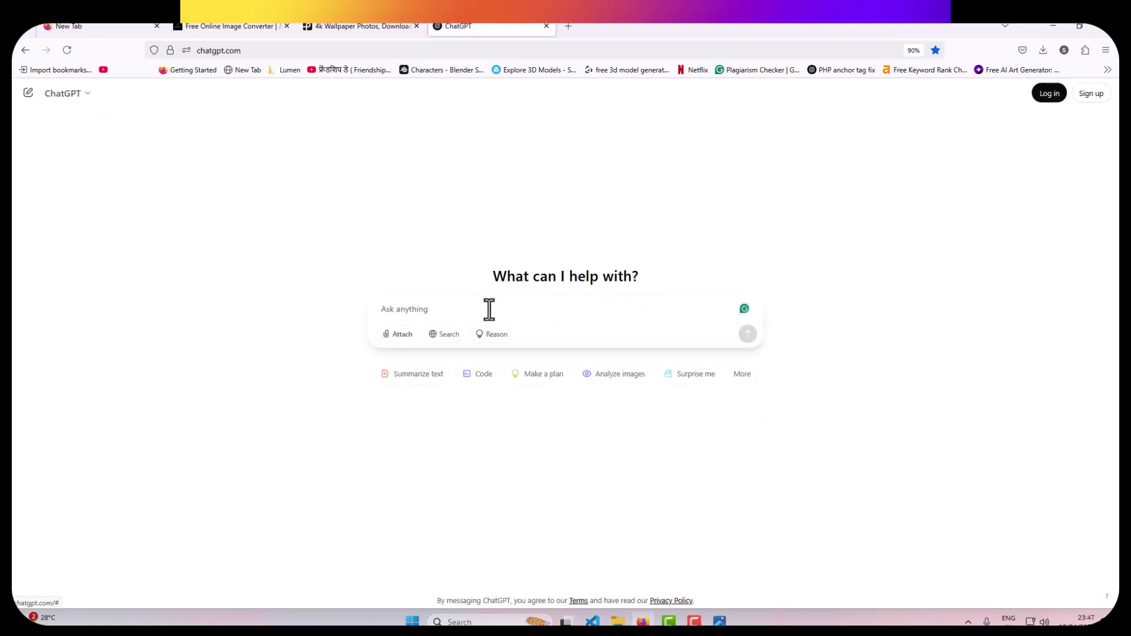
Ask ChatGPT about "blog image ratio"
text(crea)
key(BackSpace)
key(BackSpace)
key(BackSpace)
key(BackSpace)
text(blog image ratio)
key(Return)
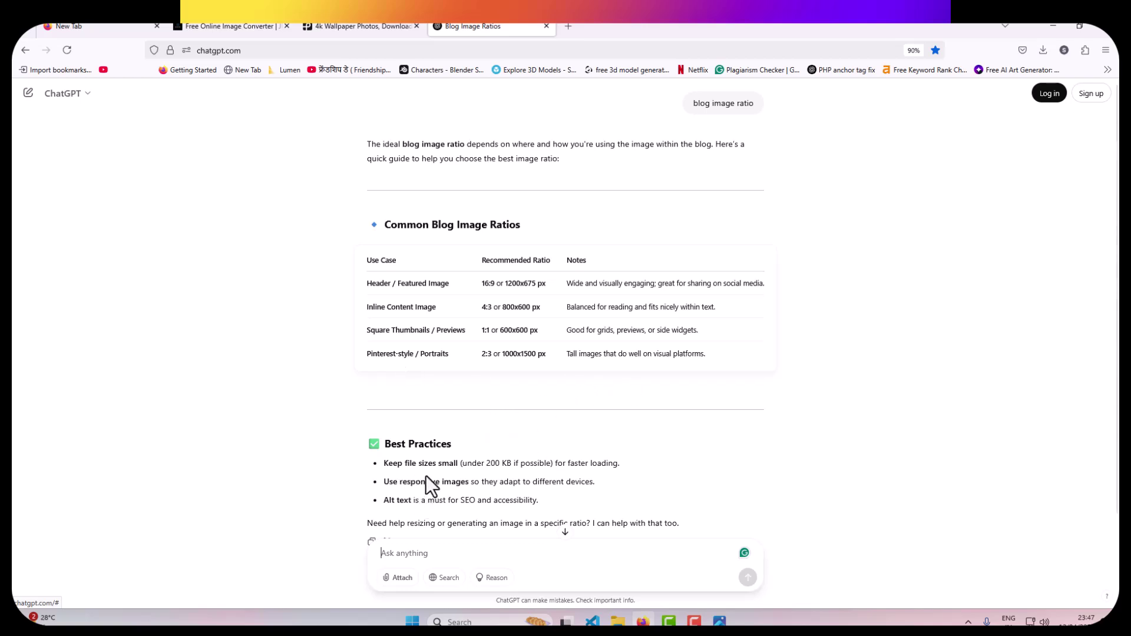
Read ChatGPT's best practices on blog image file size and alt text, and the recommended header image ratio, checking the downloaded files' sizes
scroll(438, 456, down, 1)
double_click(495, 433)
click(548, 437)
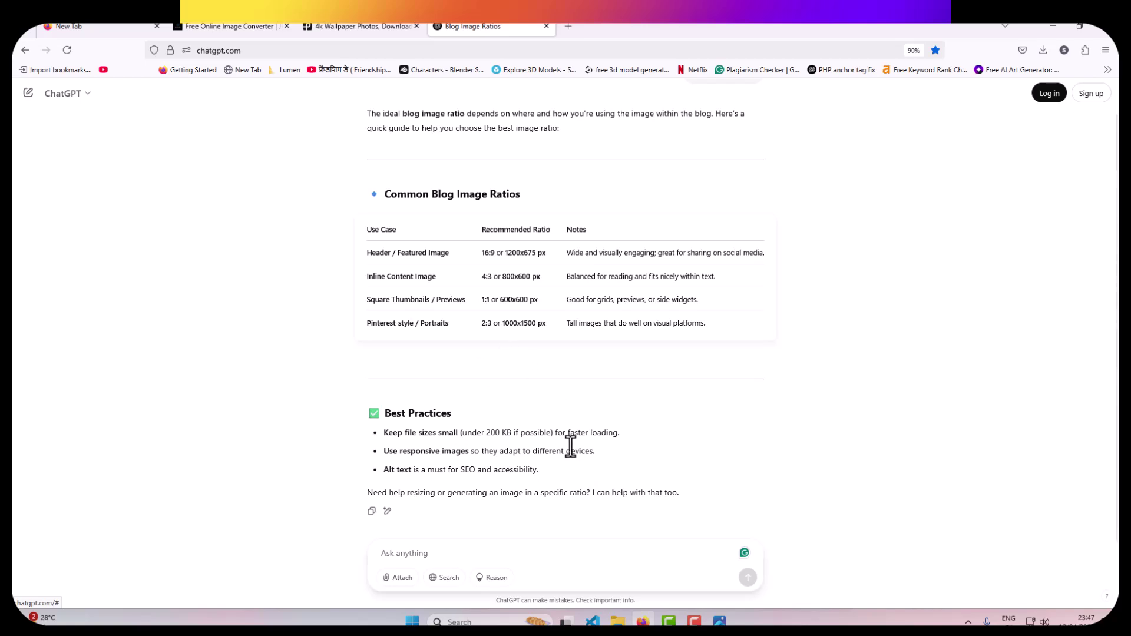
drag(507, 432, 492, 431)
click(1044, 51)
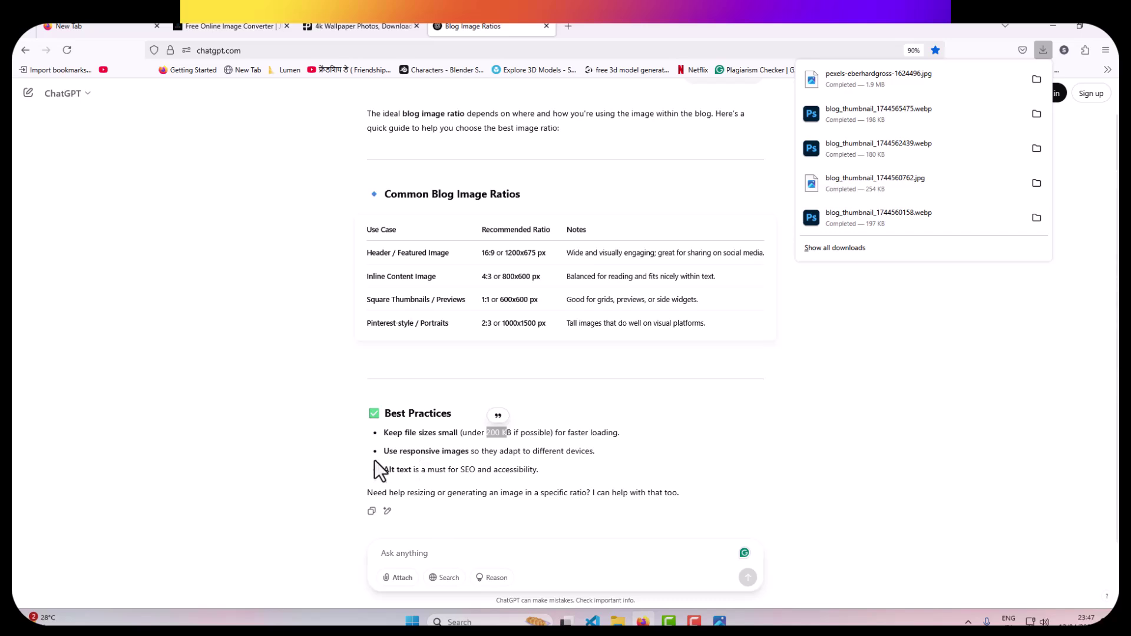
click(405, 459)
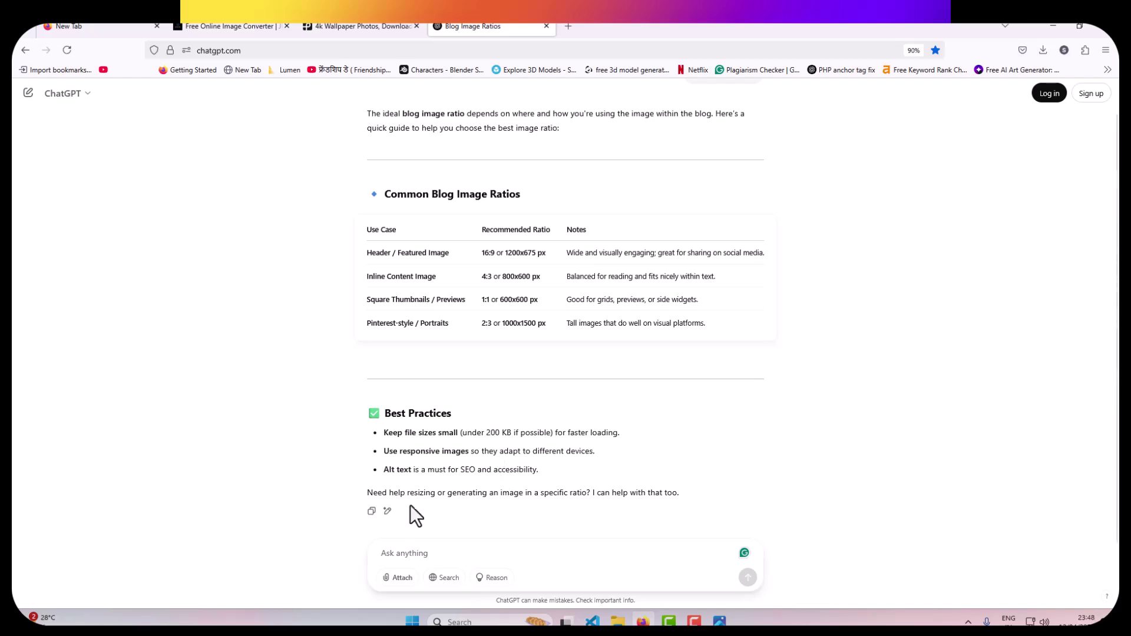
drag(381, 469, 465, 470)
click(579, 465)
scroll(469, 367, up, 1)
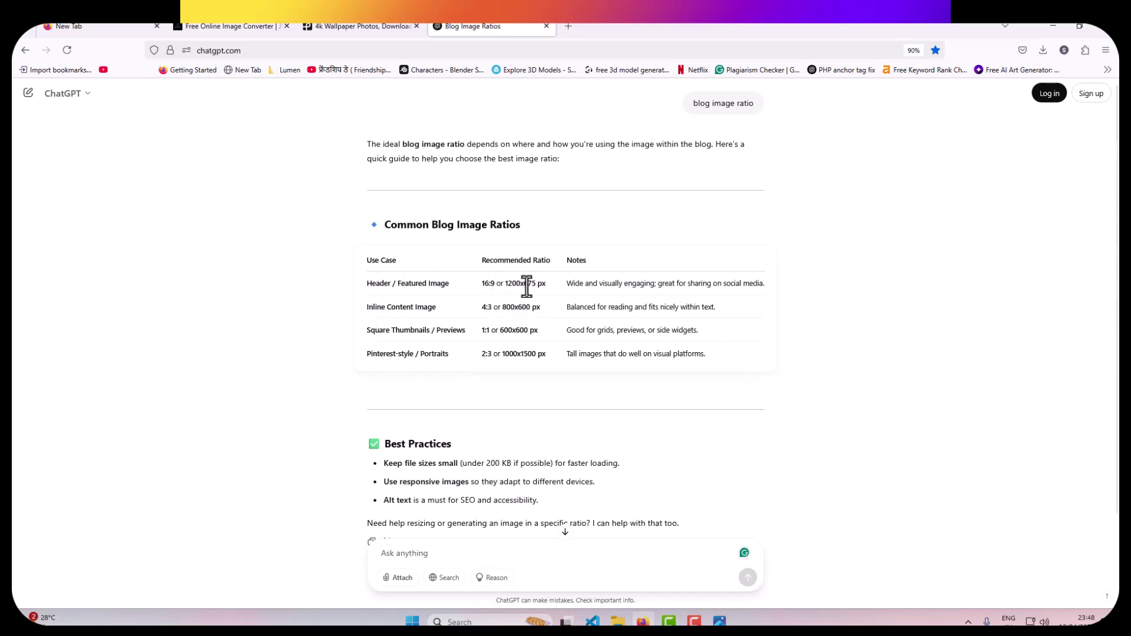
drag(547, 286, 511, 307)
click(568, 293)
Return to the image converter page and examine the Create Blog Thumbnail form's headline and watermark fields
click(235, 25)
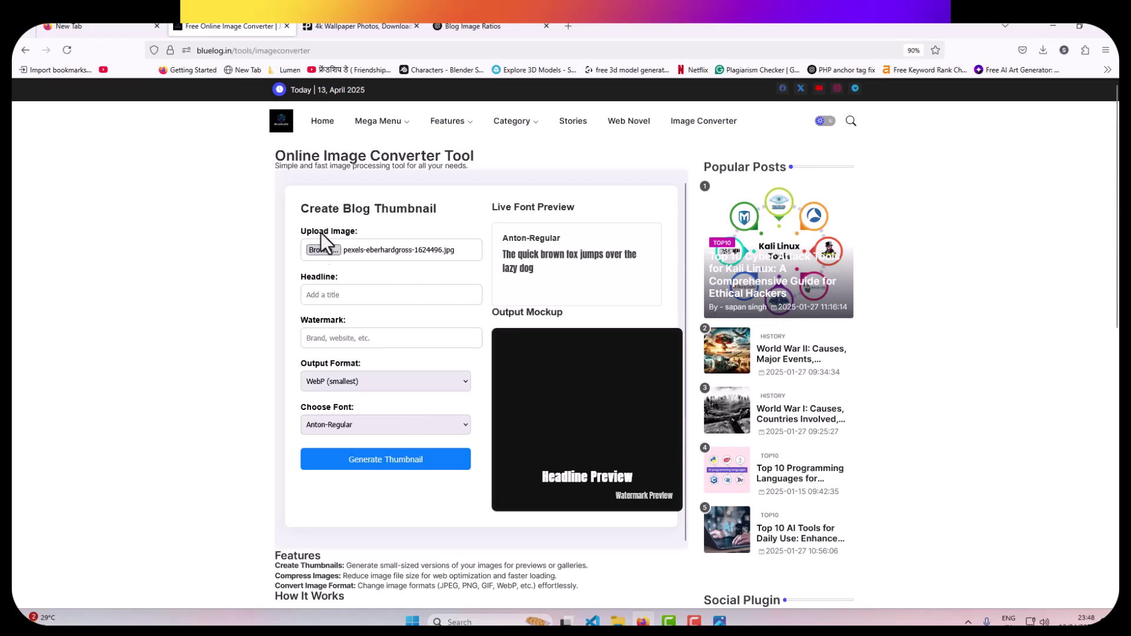
drag(442, 210, 295, 212)
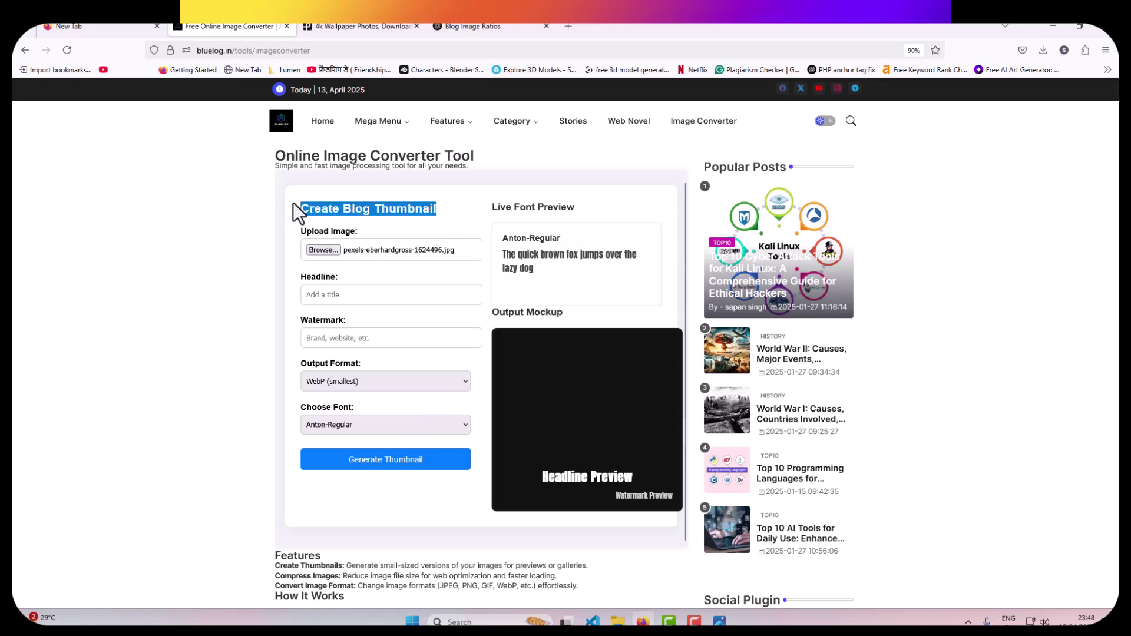
click(428, 218)
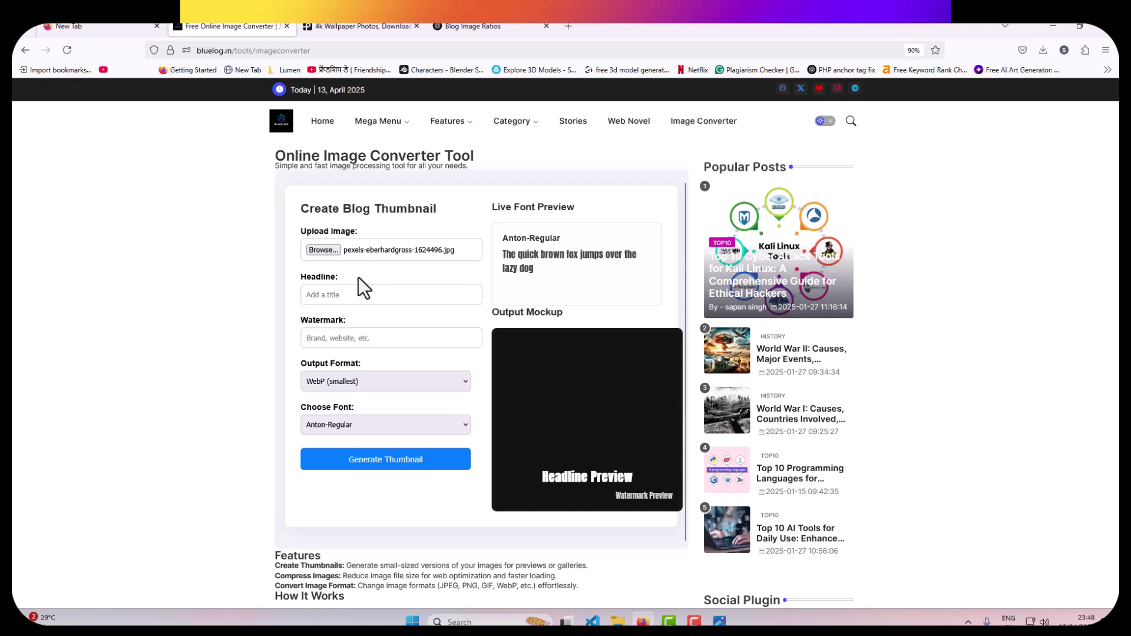
drag(338, 280, 282, 281)
drag(349, 322, 291, 331)
click(432, 219)
drag(360, 287, 298, 290)
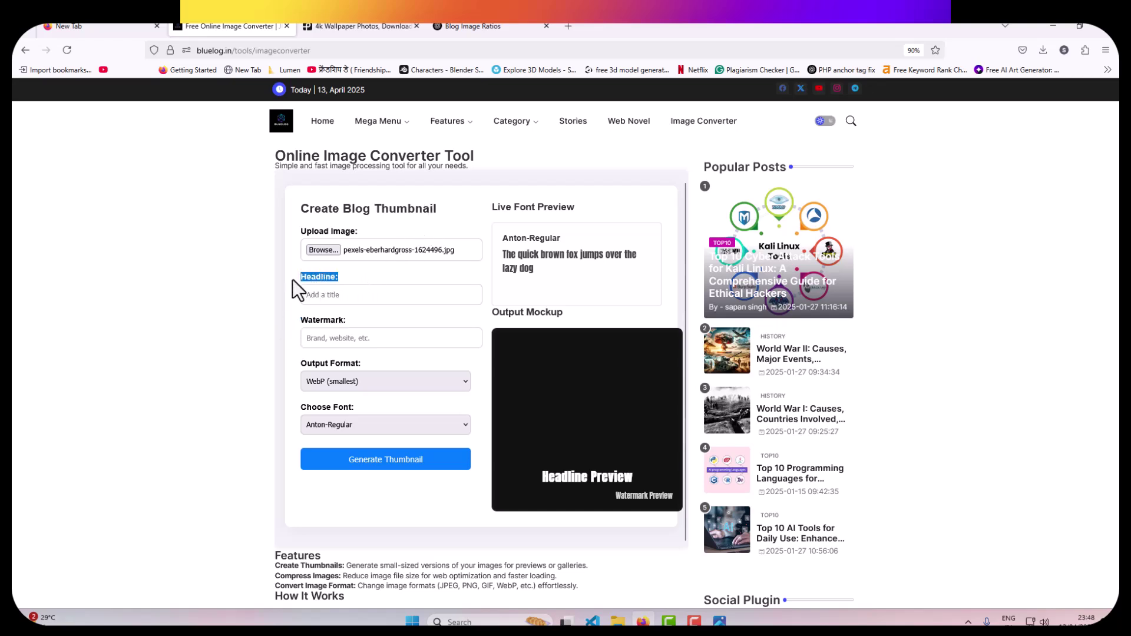
Examine the watermark field, the available output formats, and the headline and watermark text in the output mockup
drag(346, 322, 299, 329)
click(331, 326)
mouse_move(377, 123)
click(347, 382)
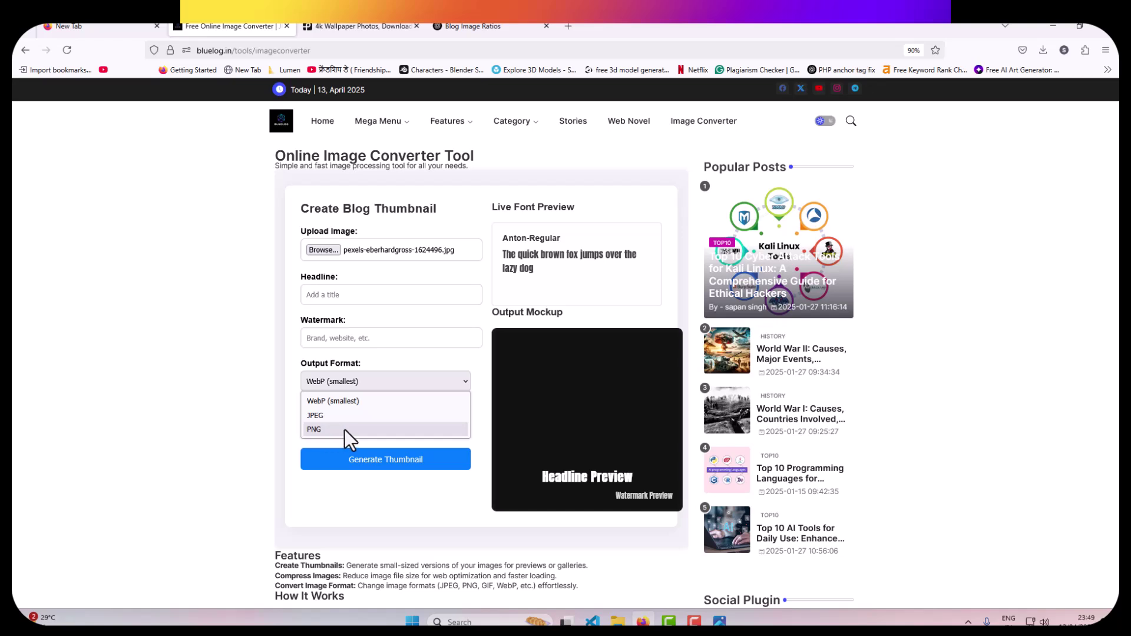
click(284, 369)
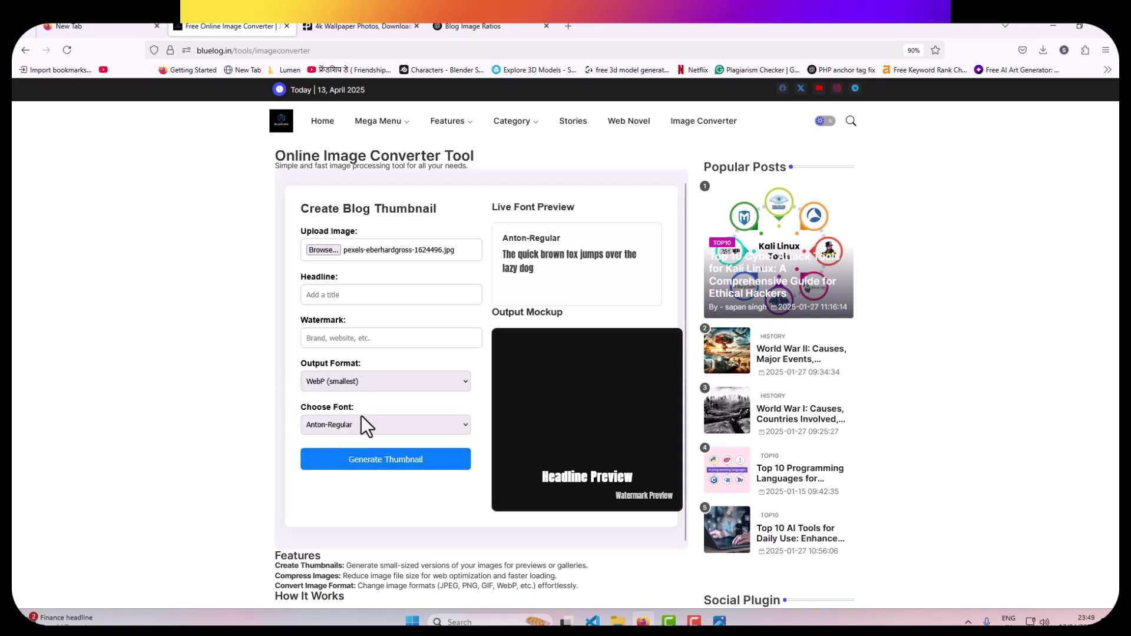
drag(634, 478, 538, 479)
drag(615, 499, 674, 501)
click(564, 366)
Preview the Devnew and LoveDays-2v7Oe fonts in the thumbnail mockup
click(397, 430)
click(356, 459)
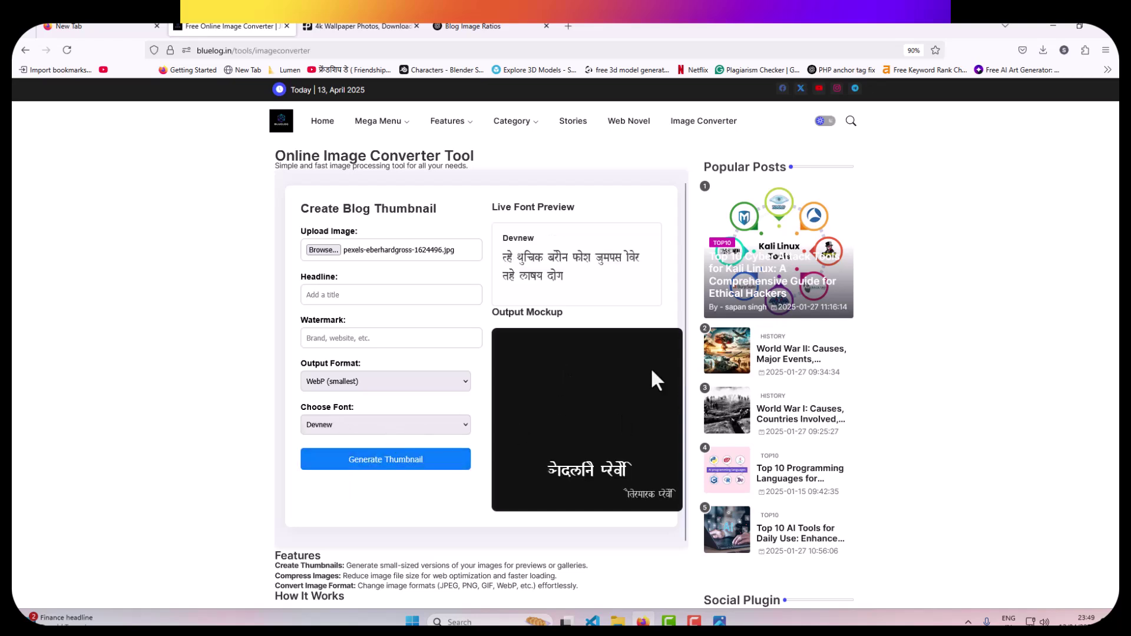
click(356, 425)
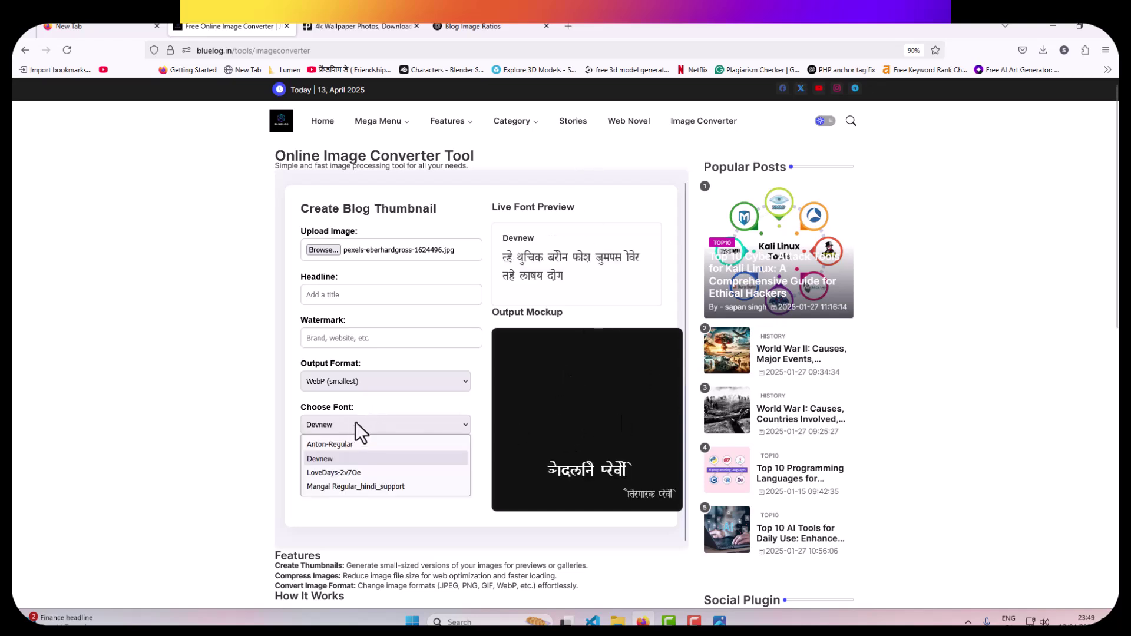
click(351, 473)
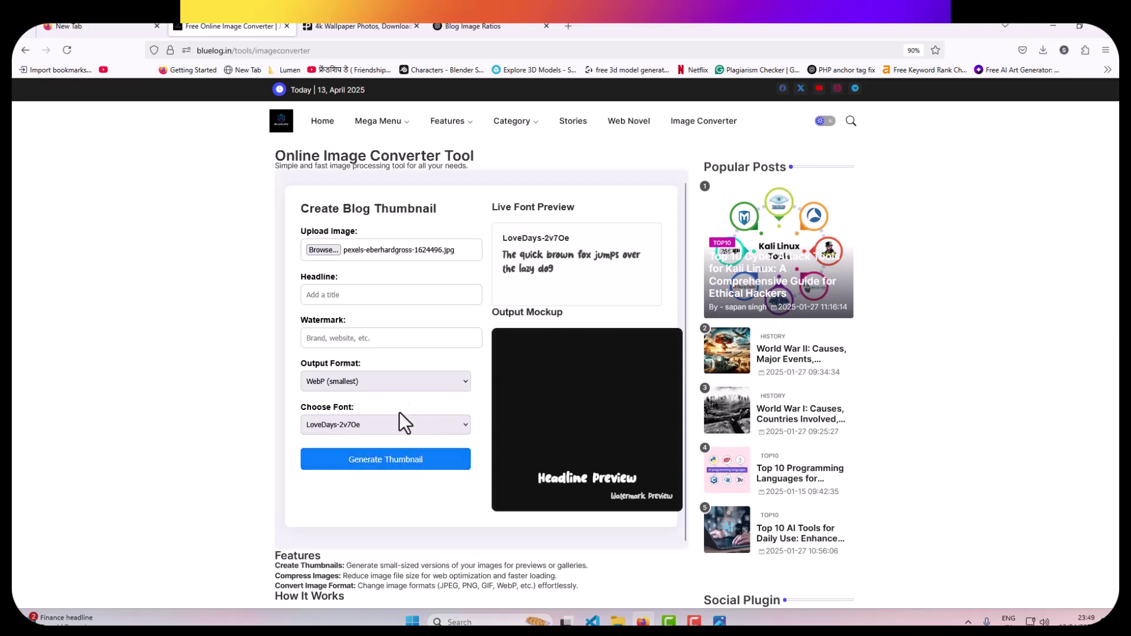
Set the thumbnail font to Mangal Regular_hindi_support and enter "asda" as a test headline
click(373, 428)
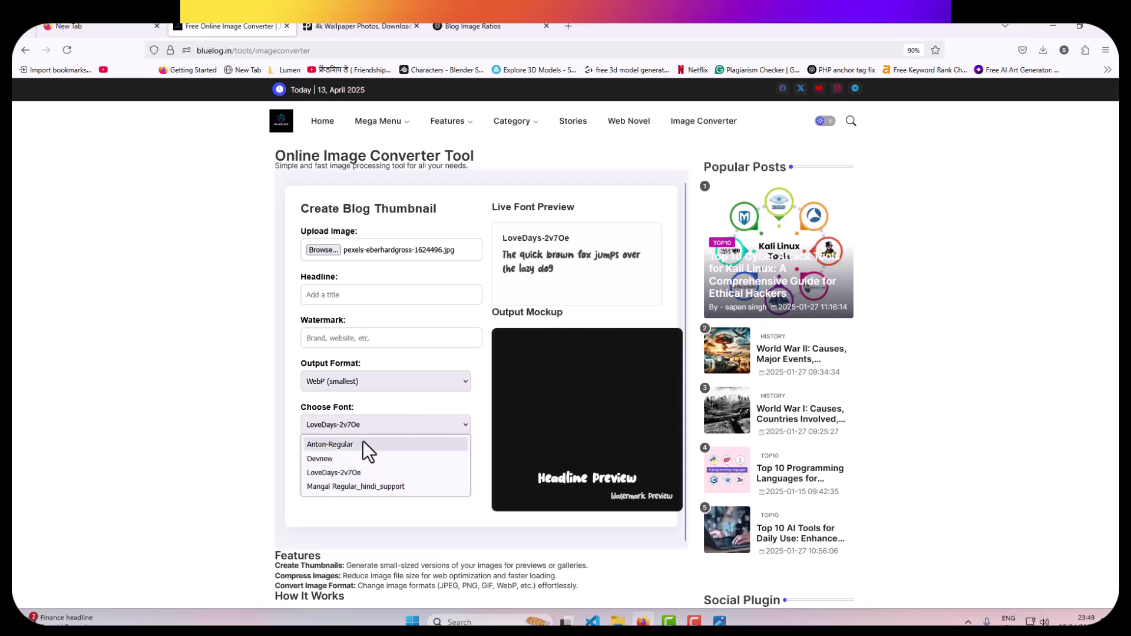
click(367, 489)
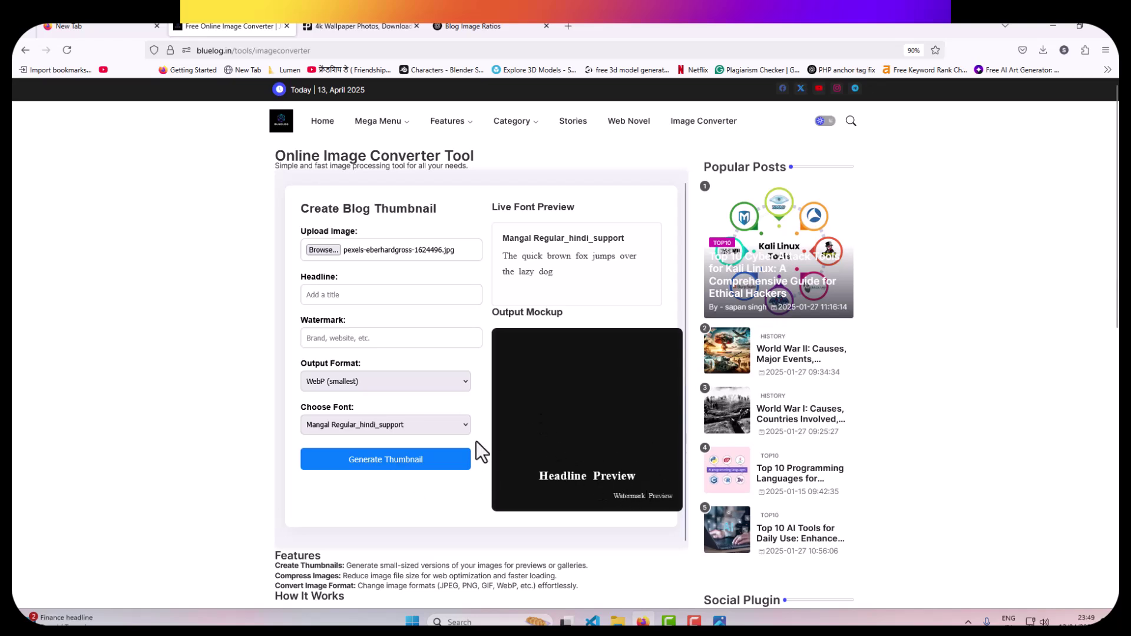
click(360, 424)
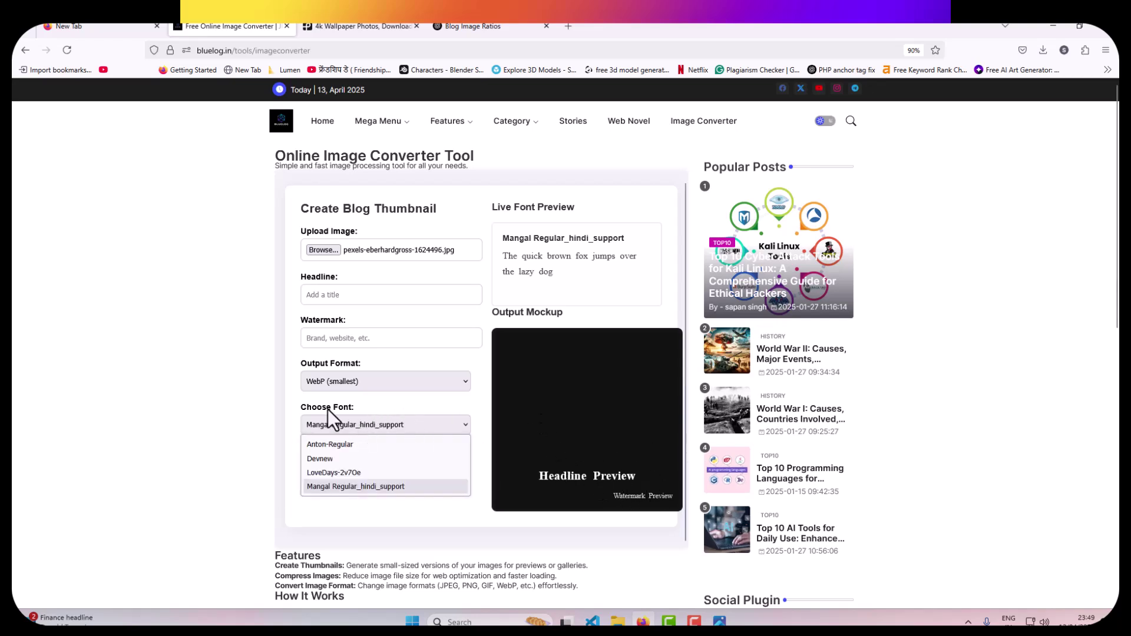
click(243, 419)
click(373, 427)
click(355, 422)
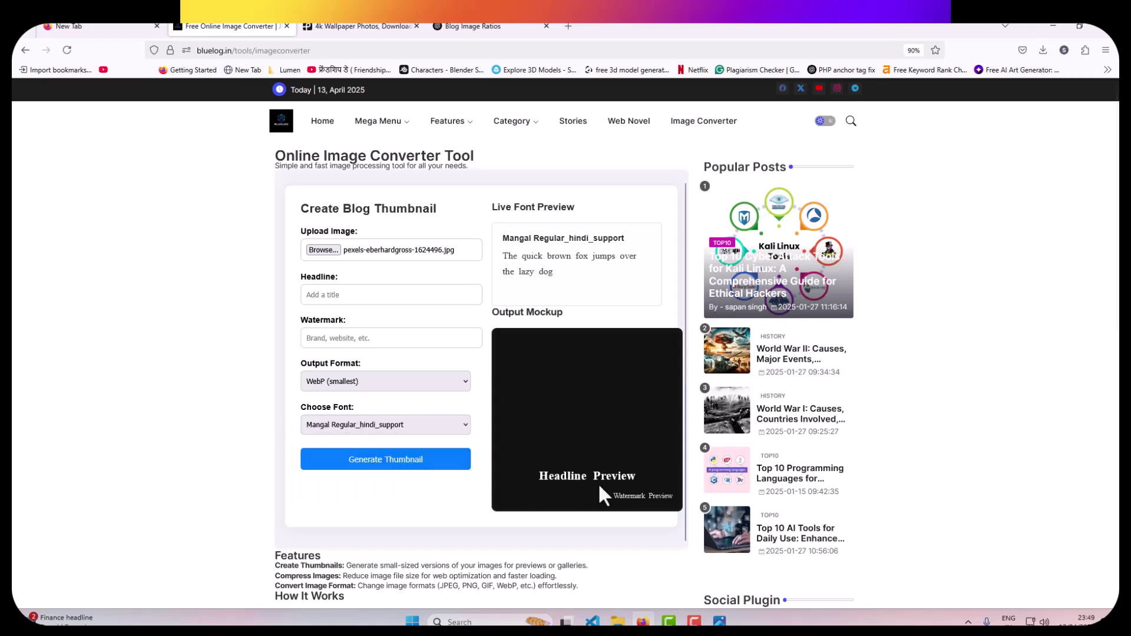
click(372, 293)
text(asda)
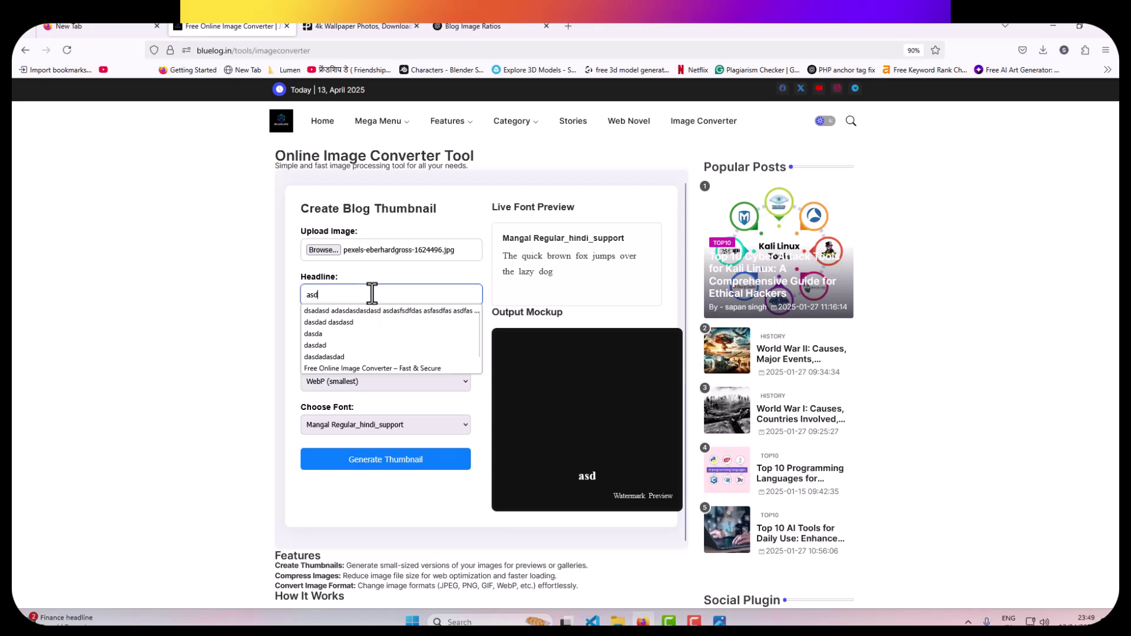
Search for "google translate english to hindi" in a new browser tab
click(566, 26)
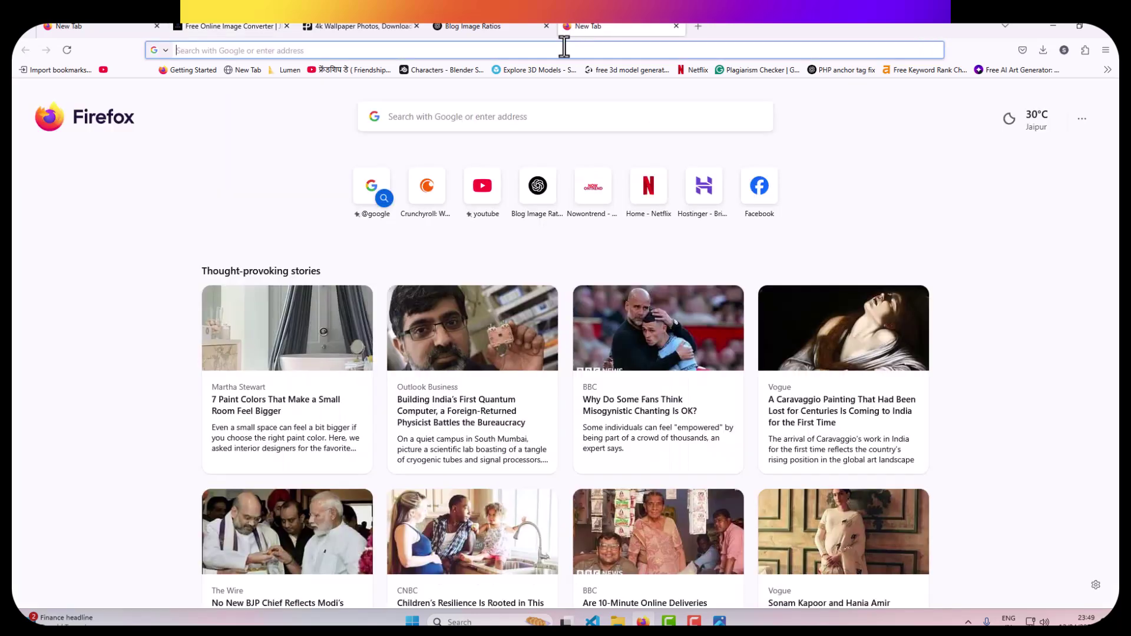
text(tra)
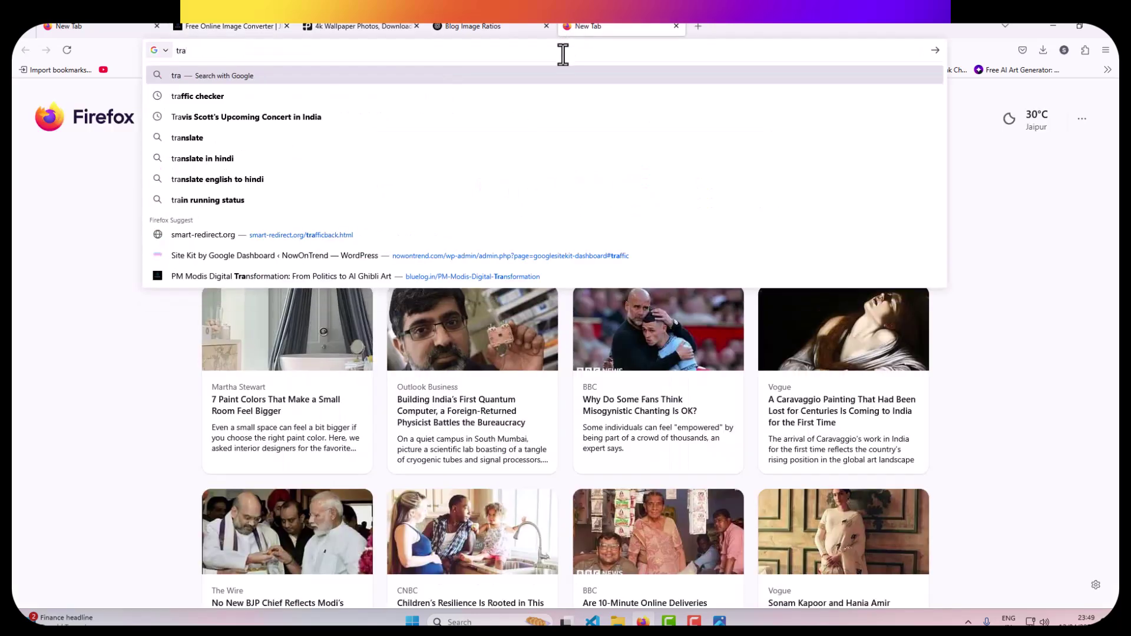
key(BackSpace)
key(BackSpace)
key(BackSpace)
text(google)
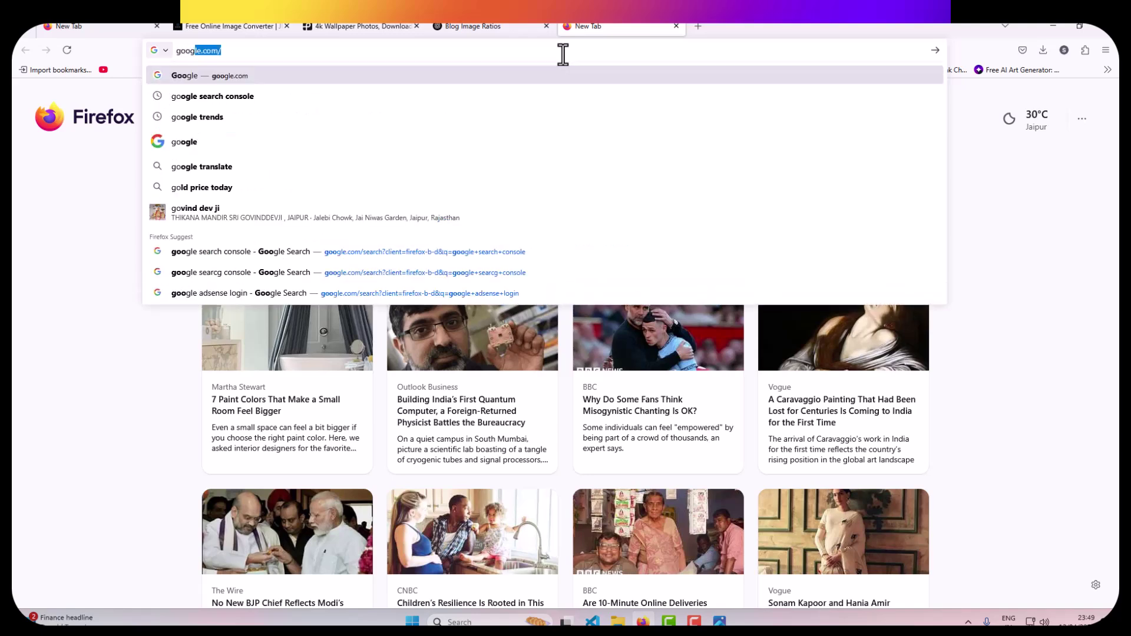
text( trans)
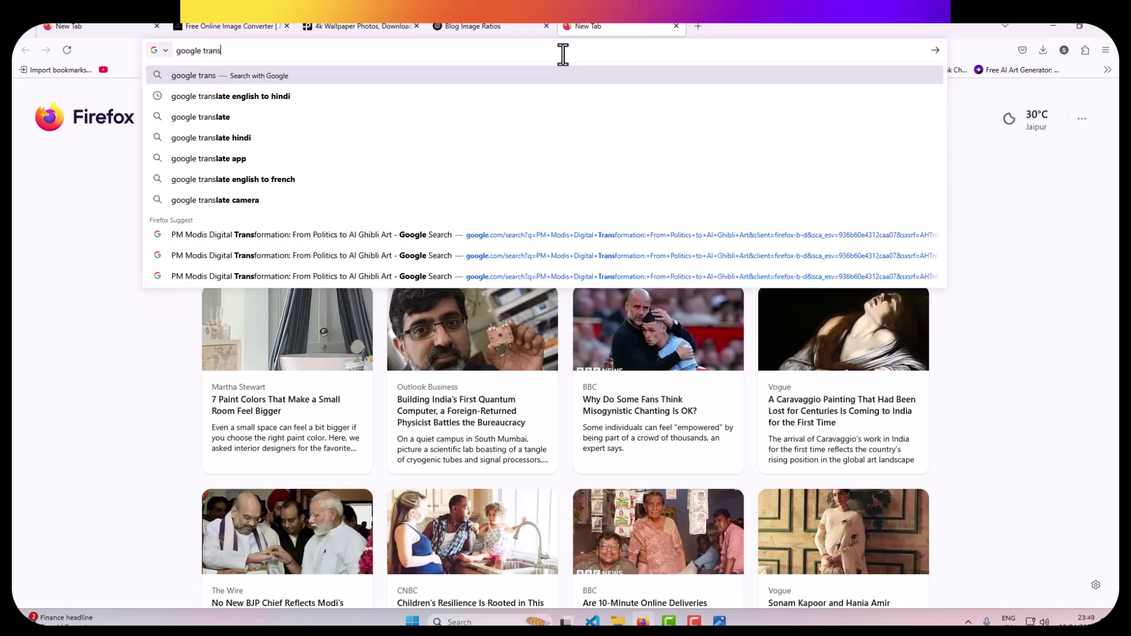
key(Down)
key(Return)
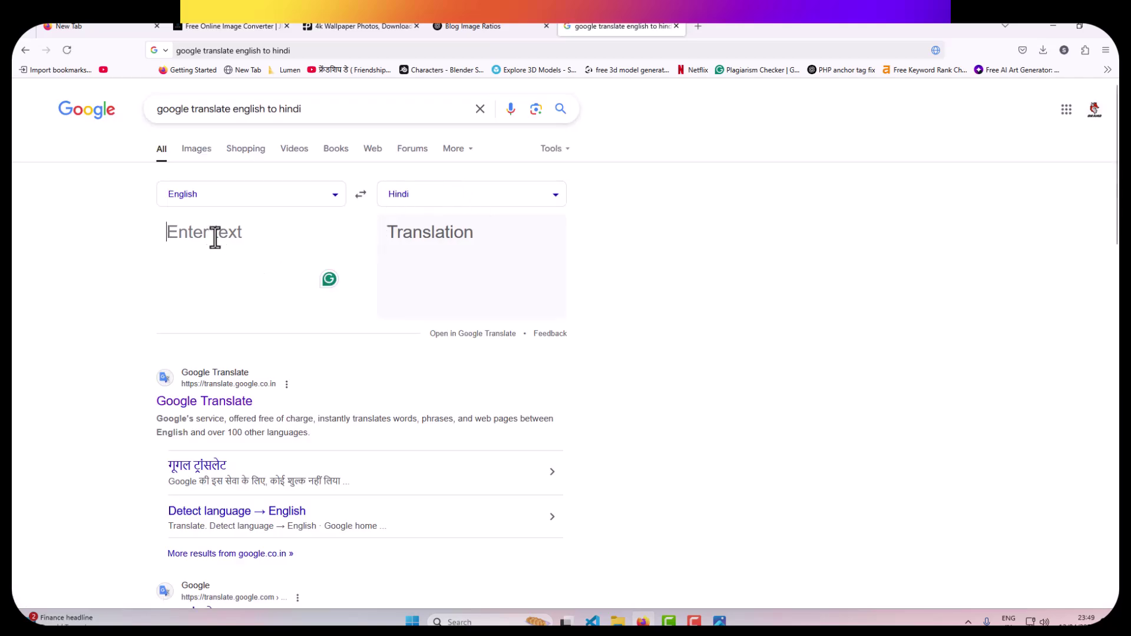
Translate "this is my home" from English to Hindi and copy the translation
text(thi)
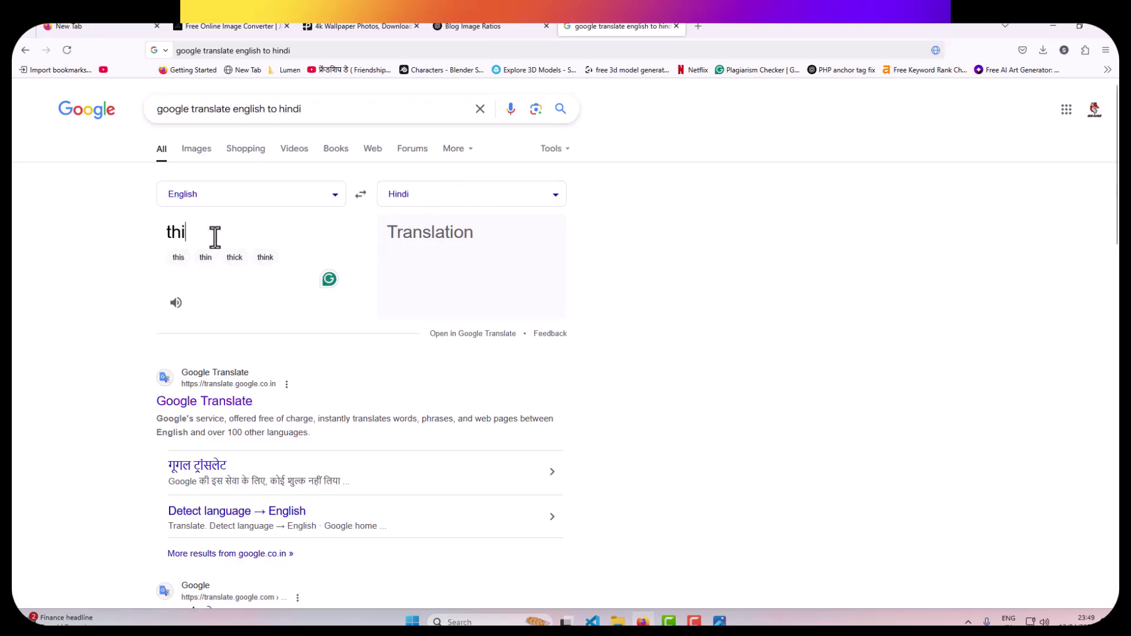
text(s is)
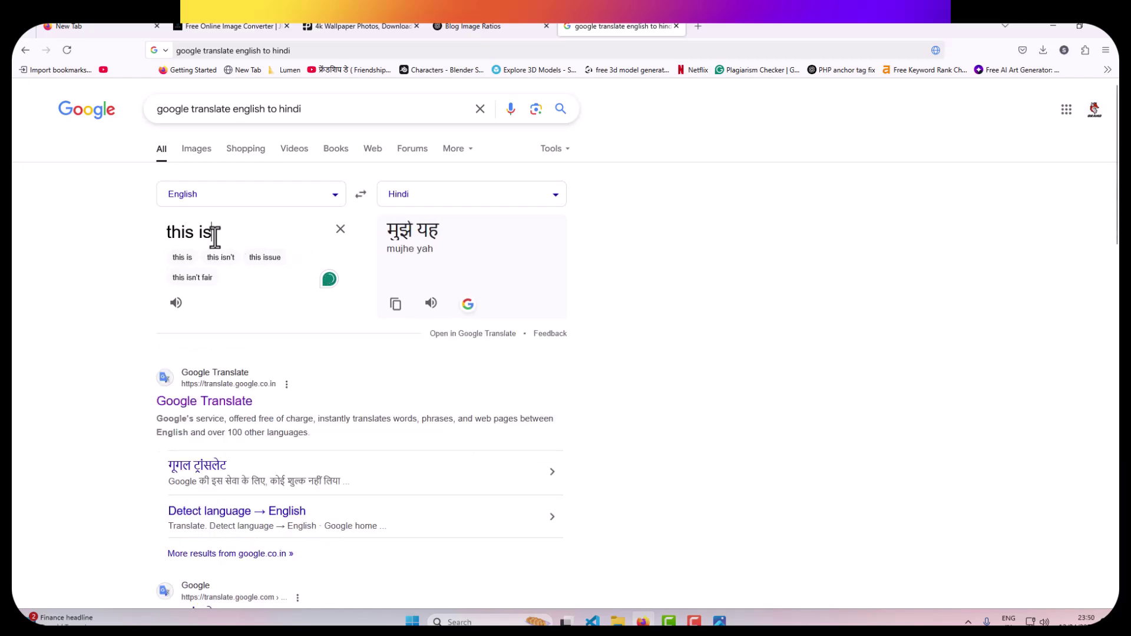
text( my home)
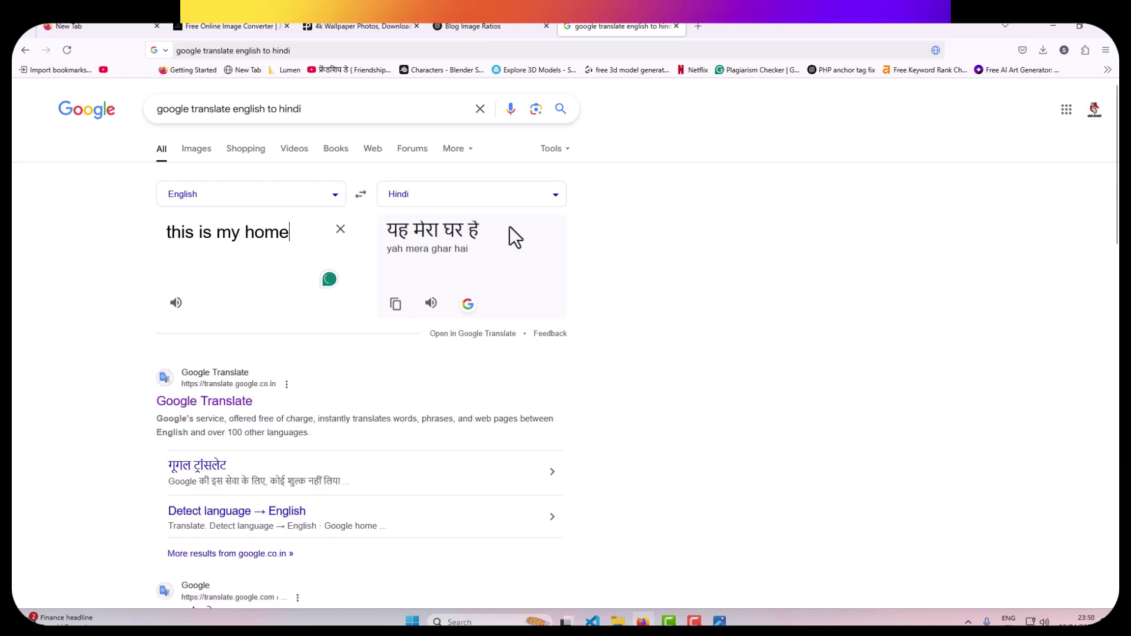
drag(510, 229, 363, 229)
key(ctrl+c)
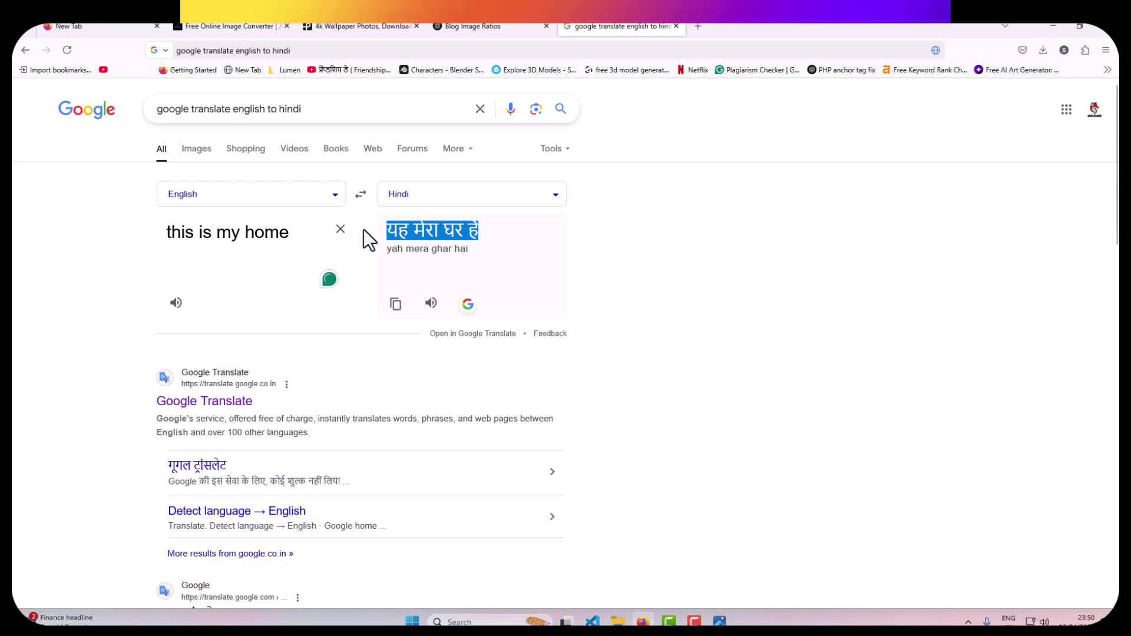
Return to the image converter page and replace the headline with the copied Hindi text "यह मेरा घर है"
click(230, 26)
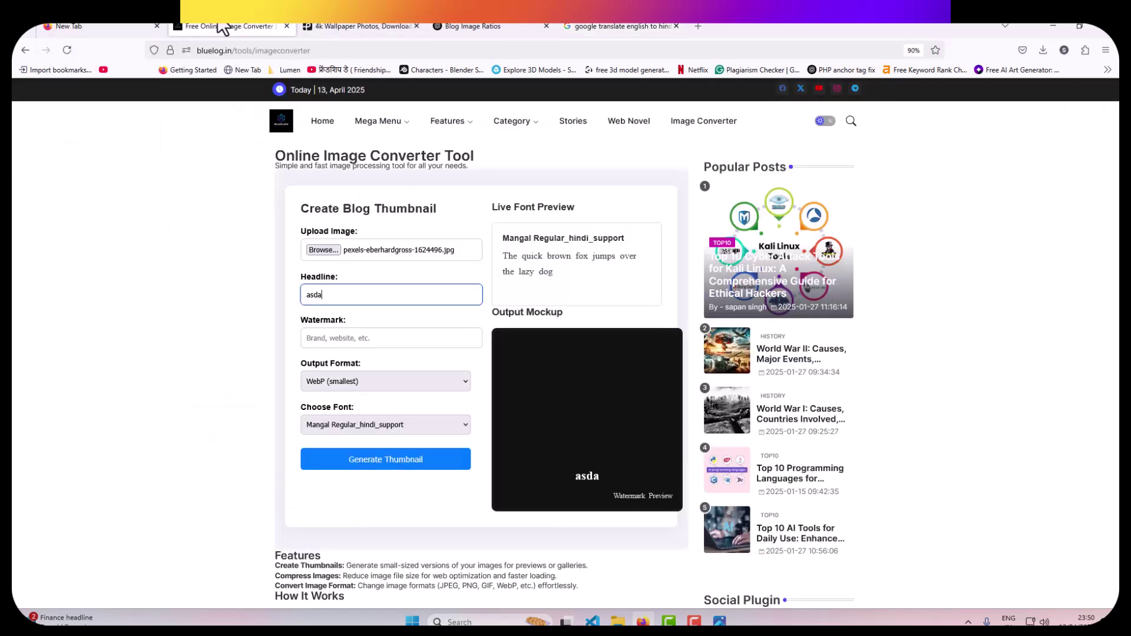
click(366, 294)
key(ctrl+a)
key(ctrl+v)
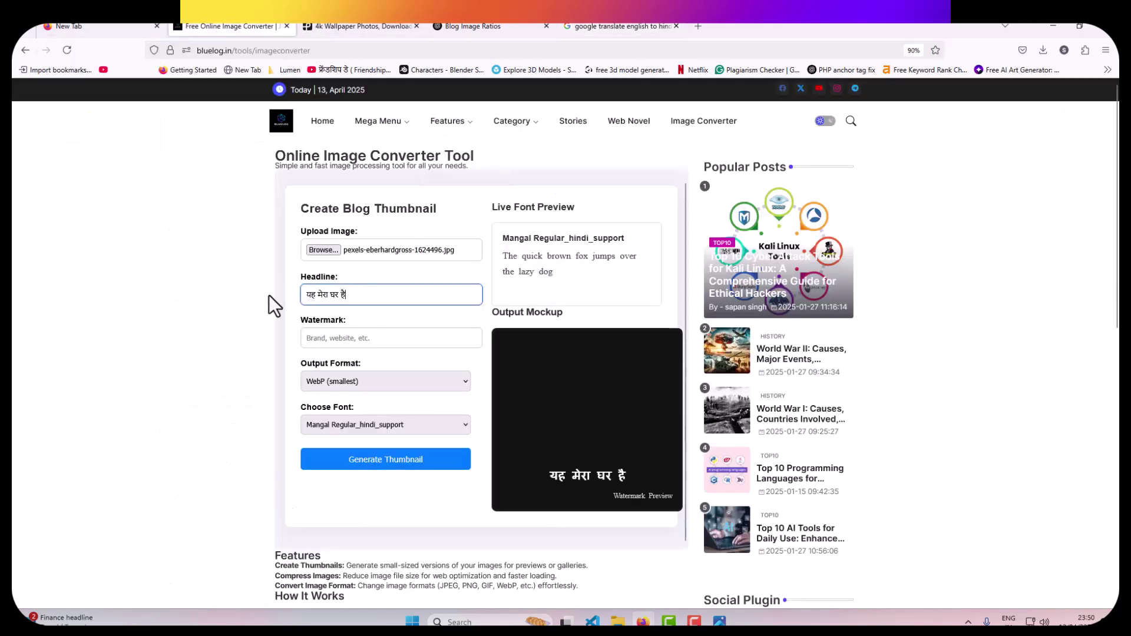
Try the copied Hindi text as the watermark, clear it again, and inspect the headline and watermark in the mockup
click(404, 338)
key(ctrl+v)
key(ctrl+a)
key(BackSpace)
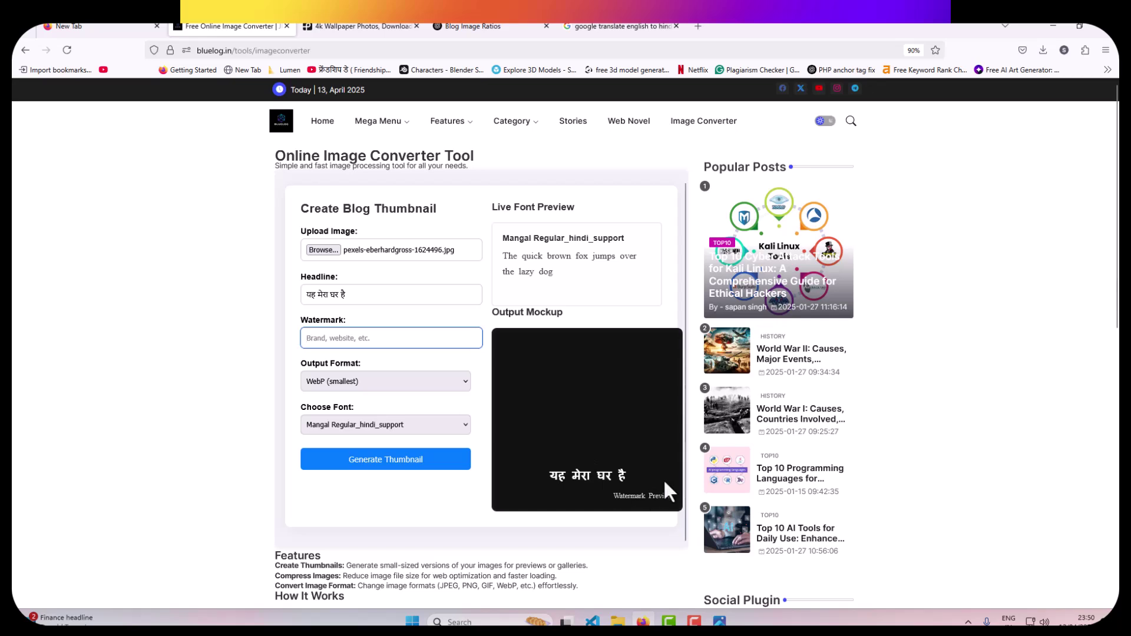
drag(544, 476, 627, 477)
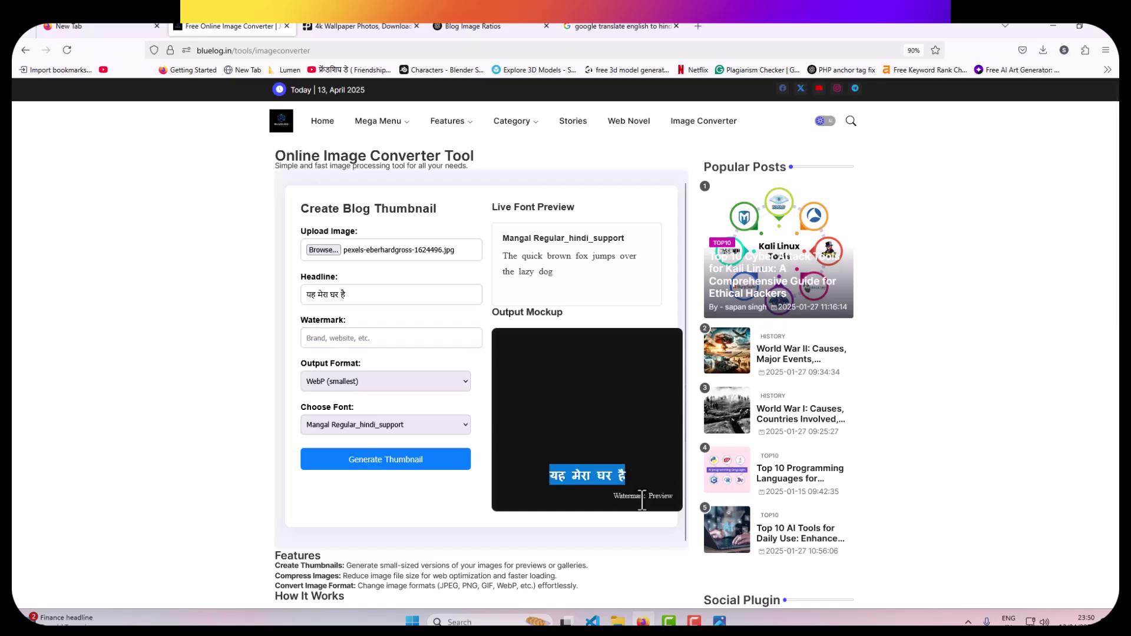
click(609, 498)
Replace the Hindi headline with the test text "dasdadasd" and clear the headline field again
drag(346, 295, 241, 371)
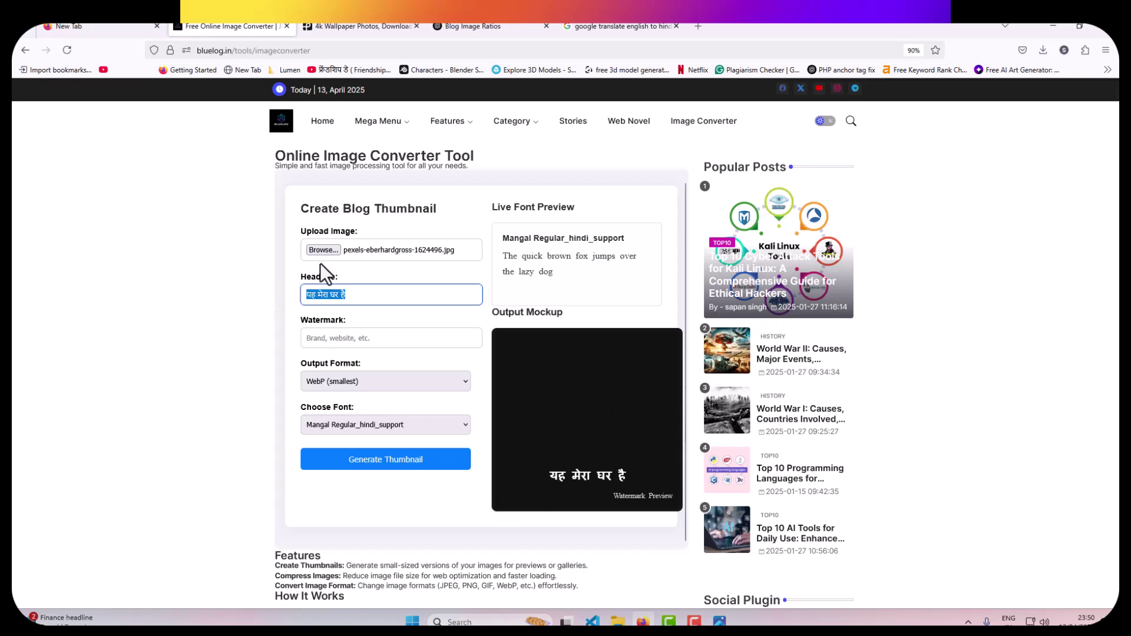
click(416, 293)
drag(396, 298, 281, 295)
text(dasdadasd)
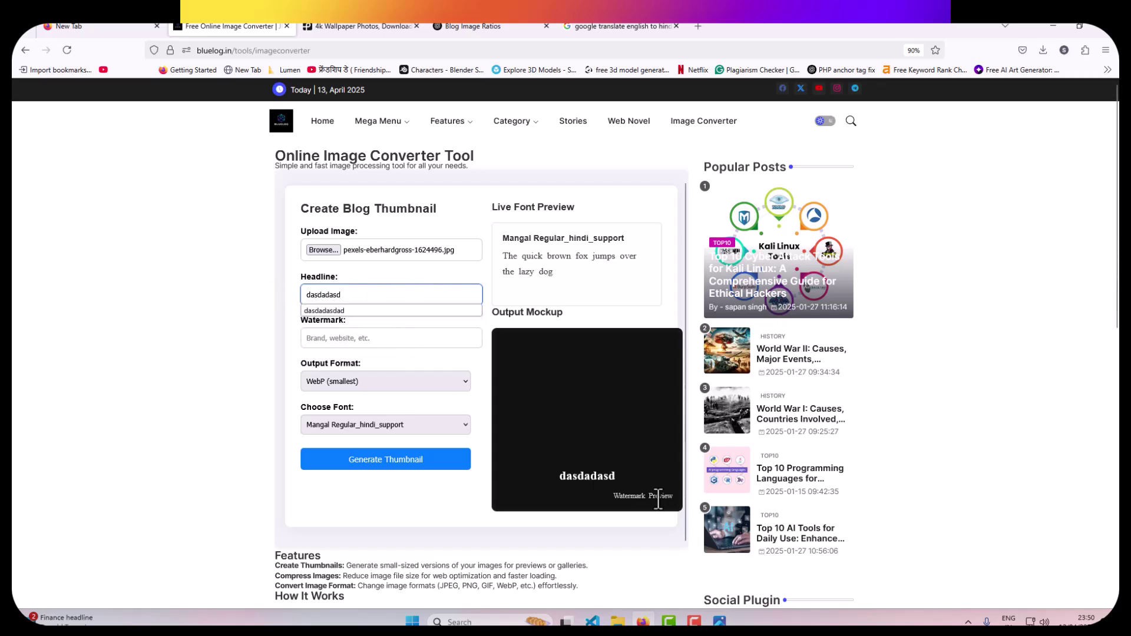
drag(358, 296, 164, 292)
key(BackSpace)
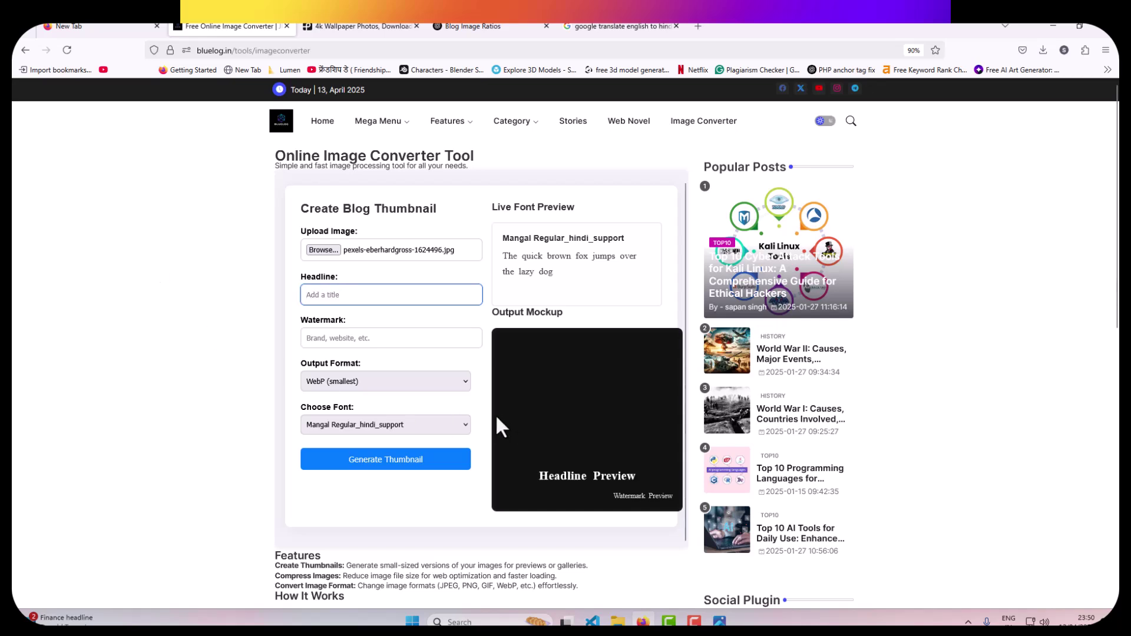
Compare the Anton-Regular and Mangal Regular_hindi_support fonts in the mockup and set the thumbnail font to Anton-Regular
click(388, 425)
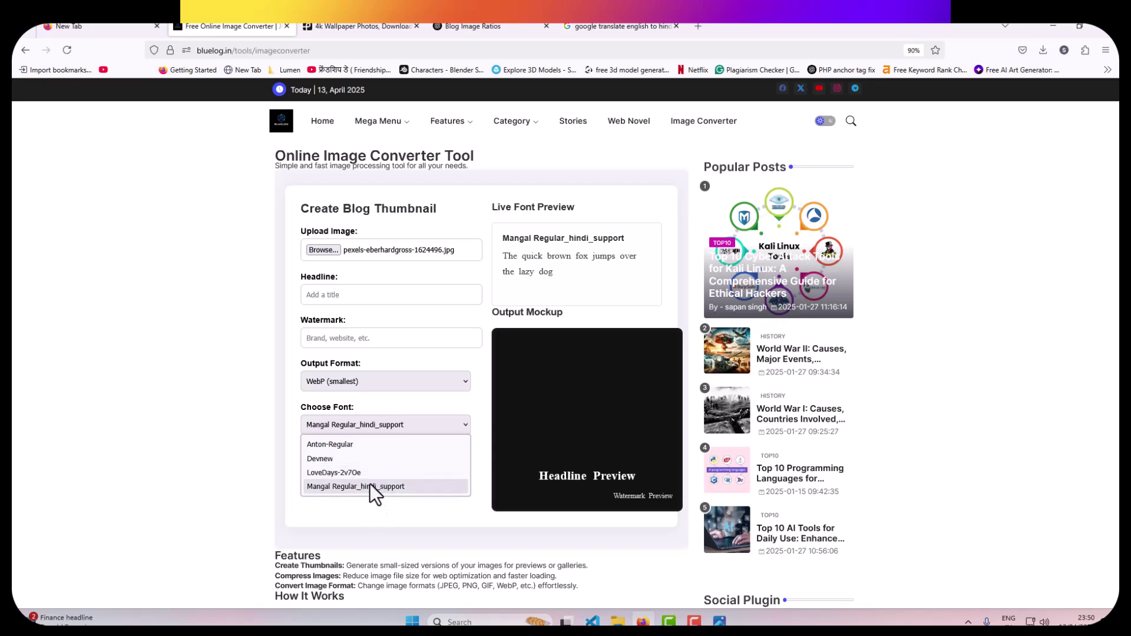
click(351, 444)
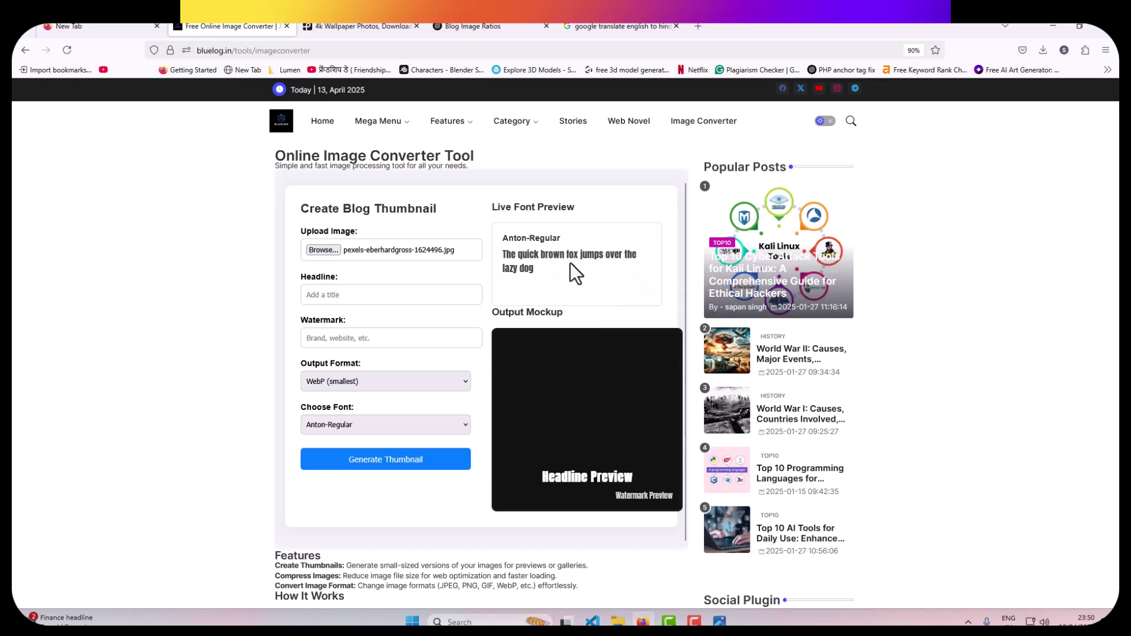
click(427, 421)
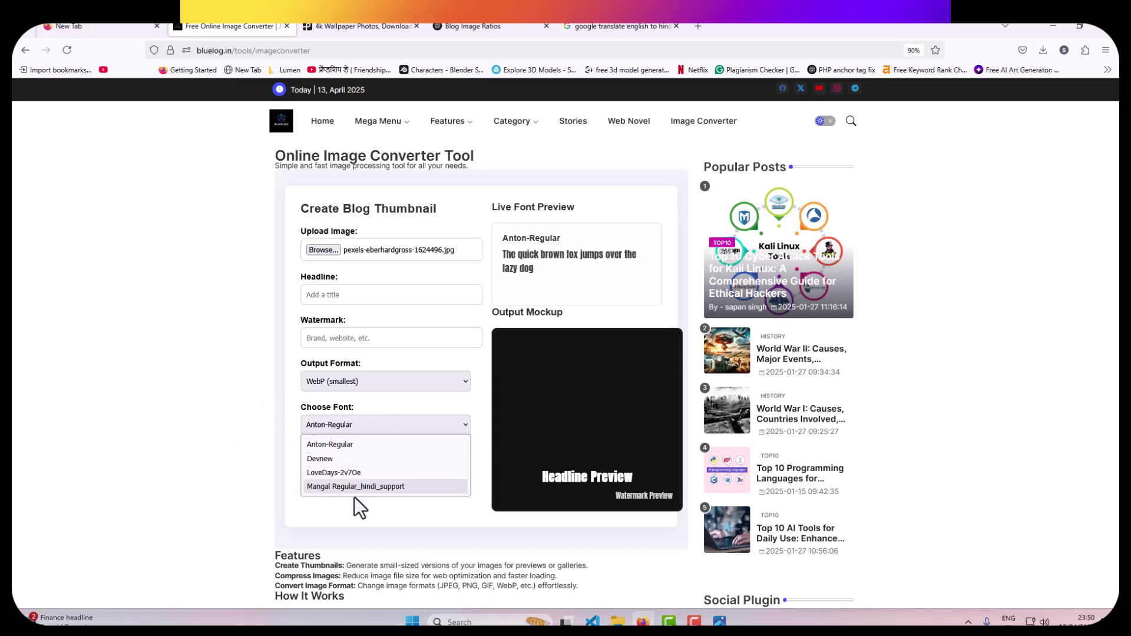
click(405, 486)
drag(636, 474, 527, 476)
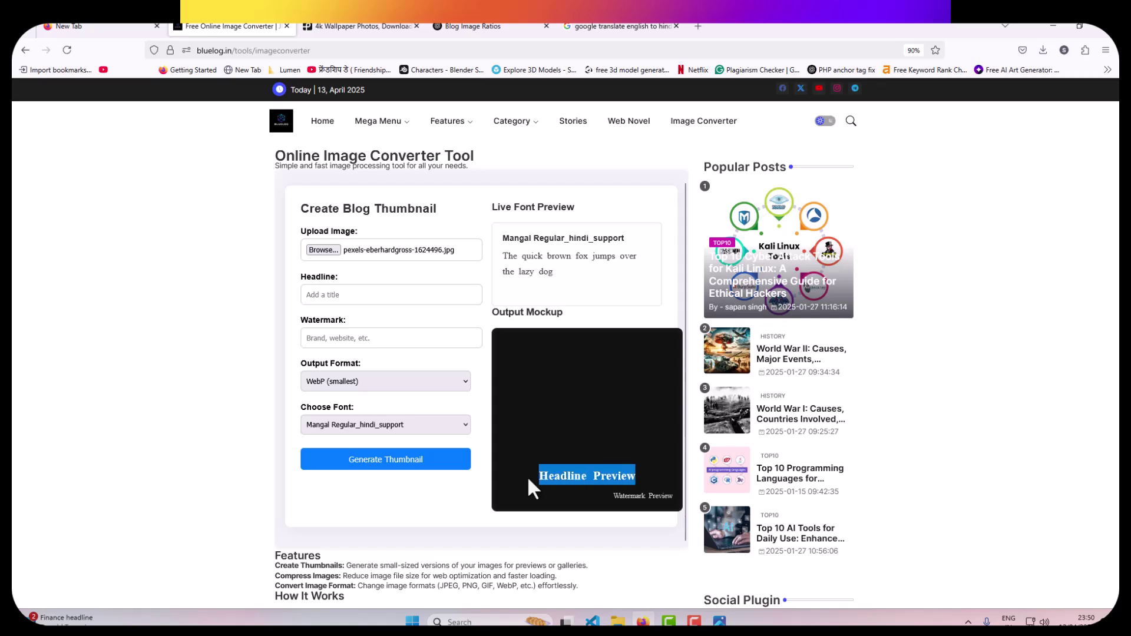
click(390, 422)
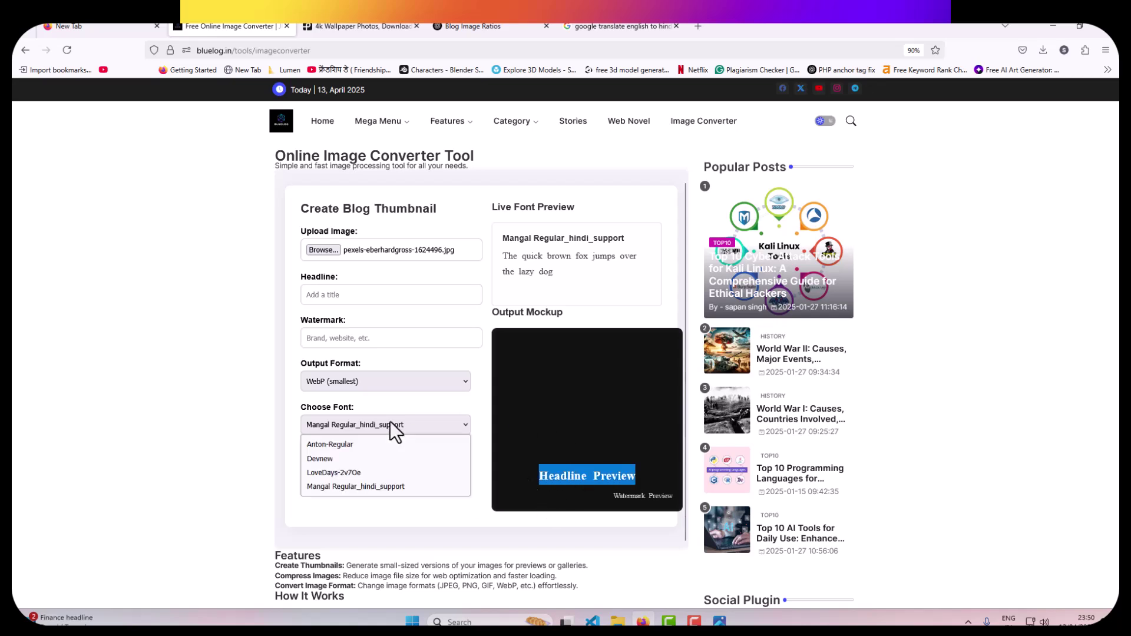
click(349, 448)
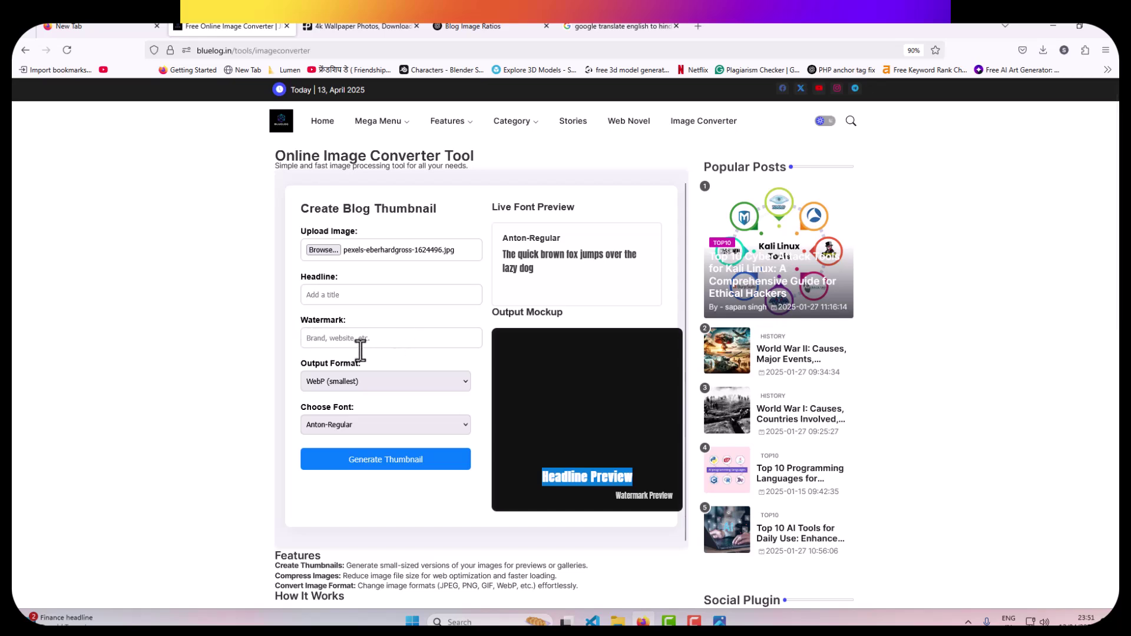
Generate the WebP thumbnail without headline or watermark and download it
click(451, 498)
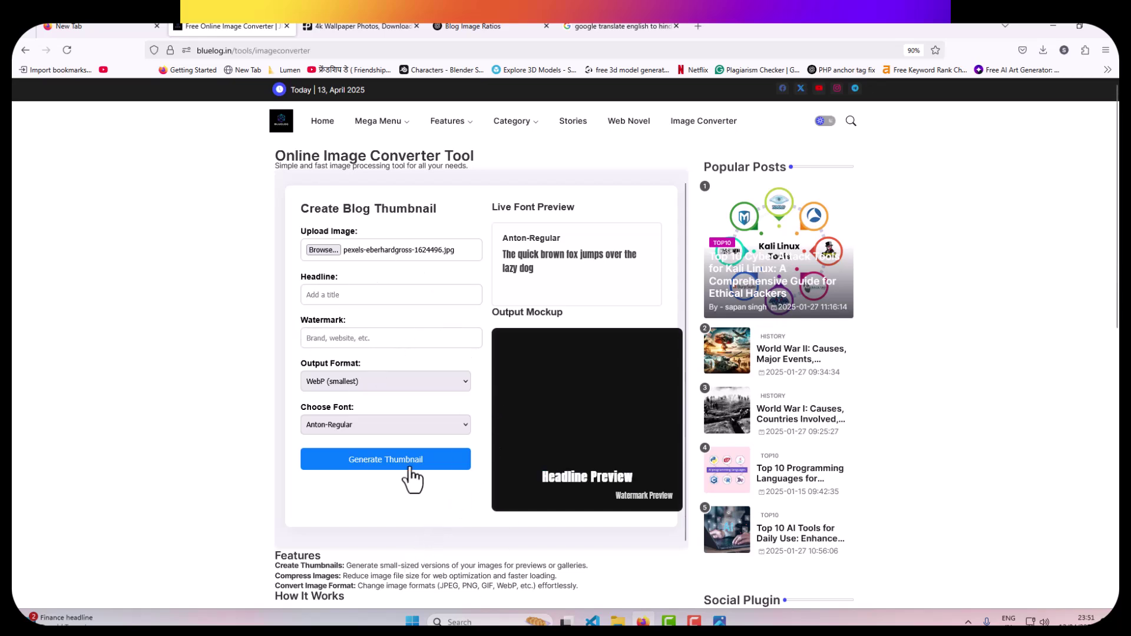
click(404, 467)
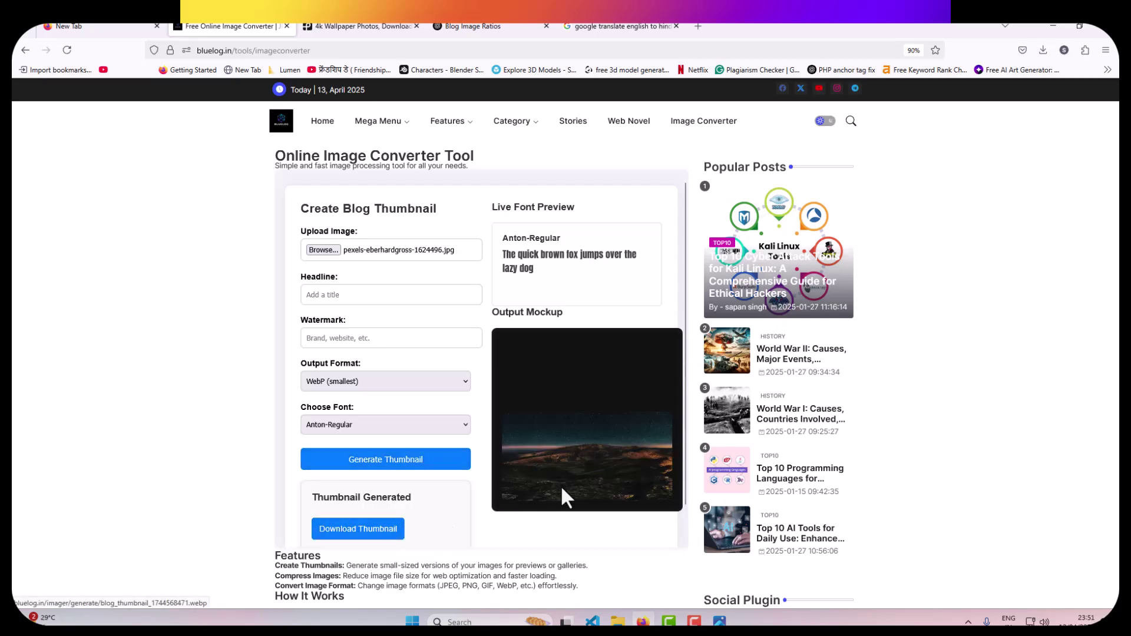
click(390, 529)
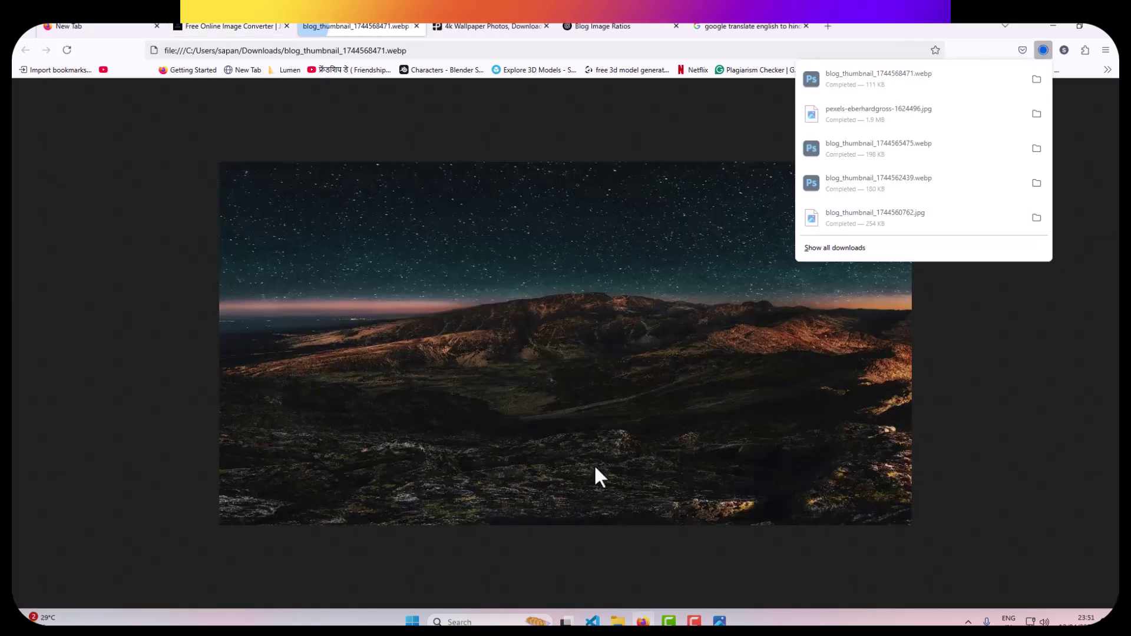
Show blog_thumbnail_1744568471.webp in the Downloads folder and compare its file size with the original Pexels JPG
click(1037, 80)
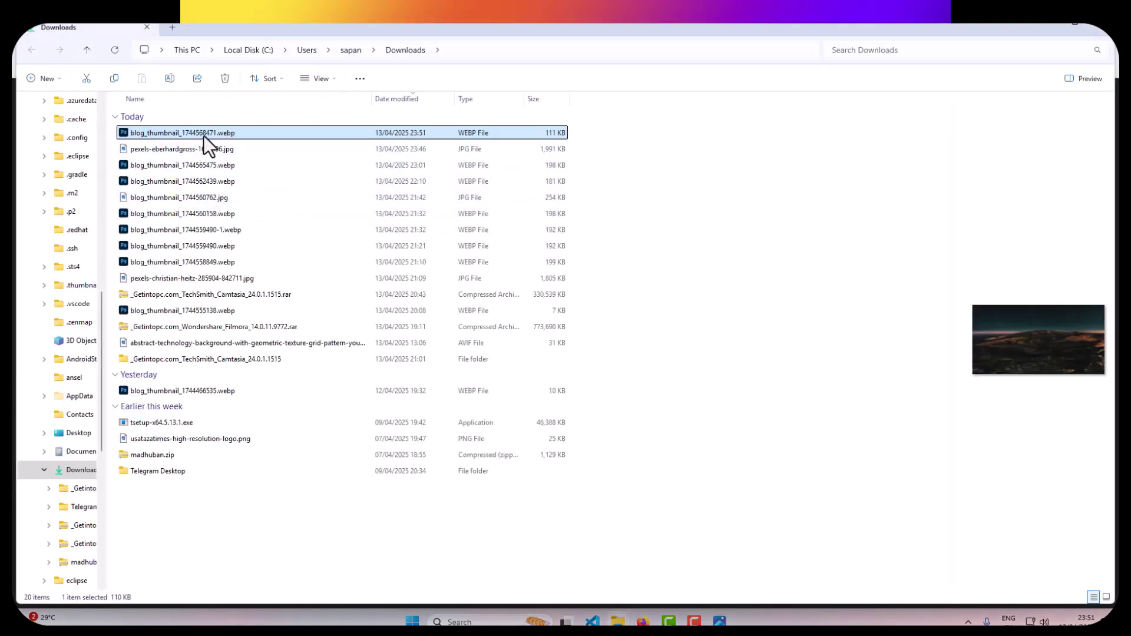
click(537, 152)
ctrl+click(540, 144)
click(540, 137)
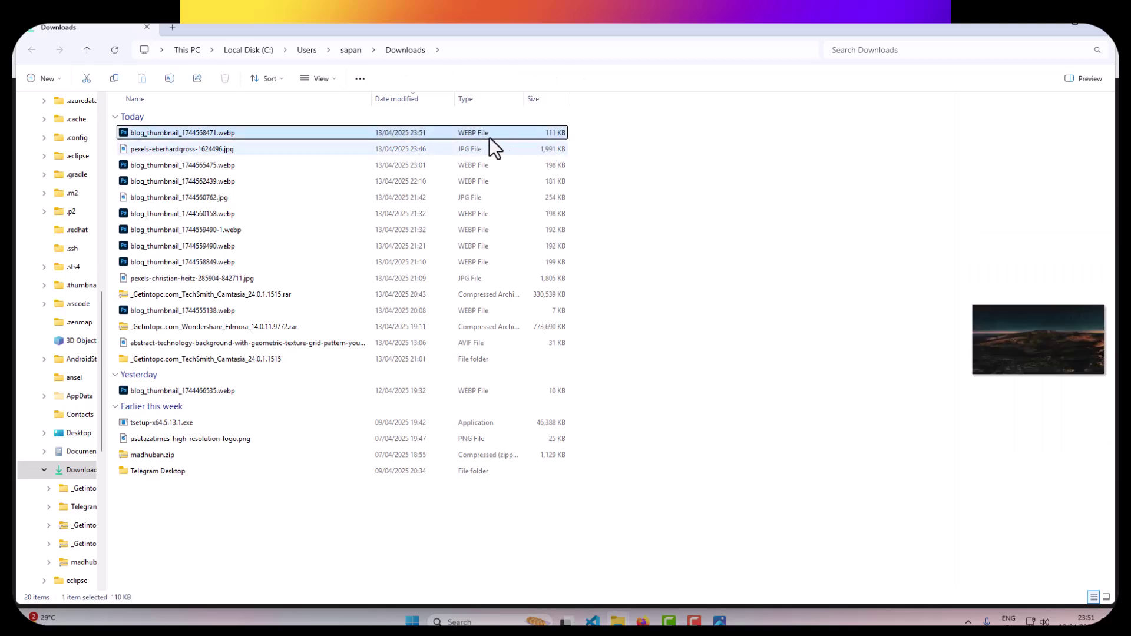
double_click(479, 135)
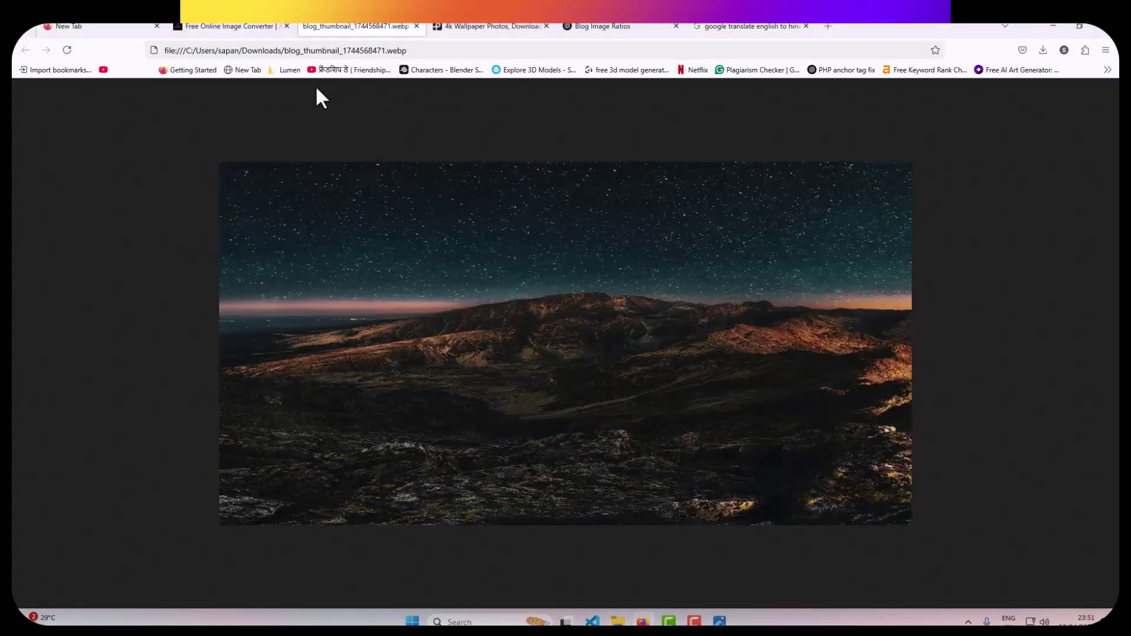
Inspect the downloaded WebP thumbnail in the browser at larger and smaller zoom levels and return to the image converter
click(229, 26)
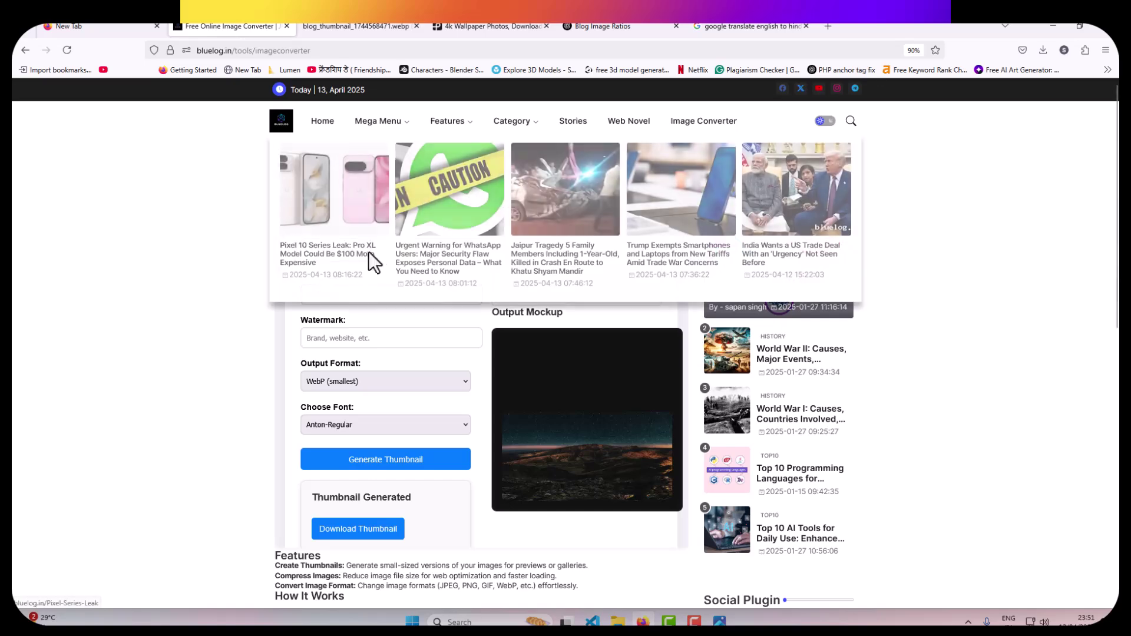
click(359, 26)
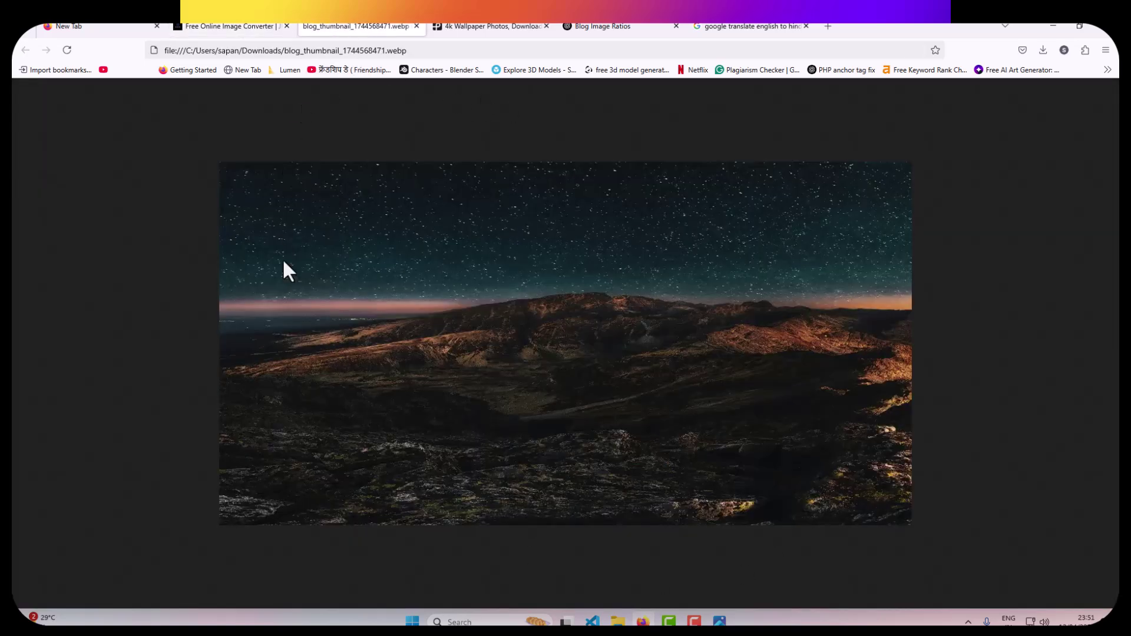
scroll(585, 382, up, 4)
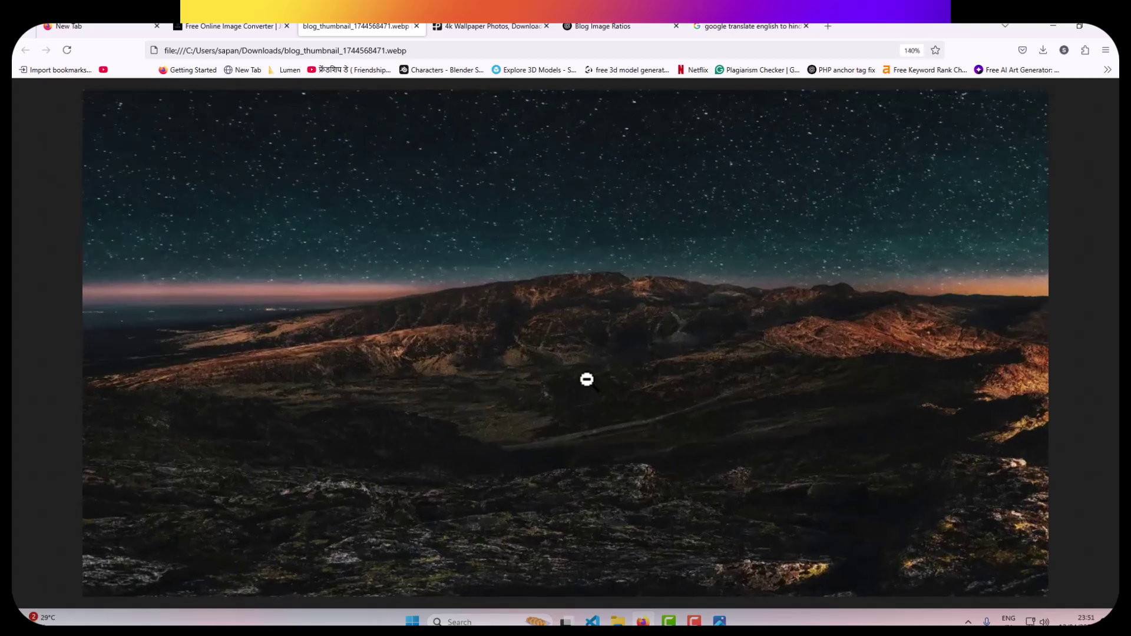
scroll(585, 378, down, 7)
scroll(584, 377, up, 3)
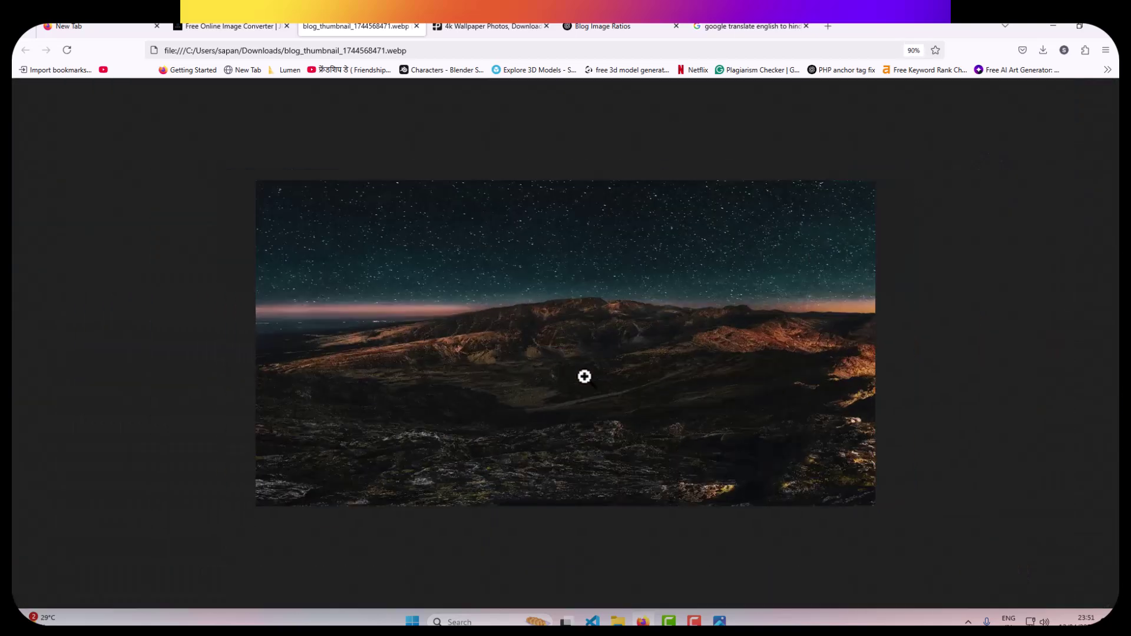
click(225, 27)
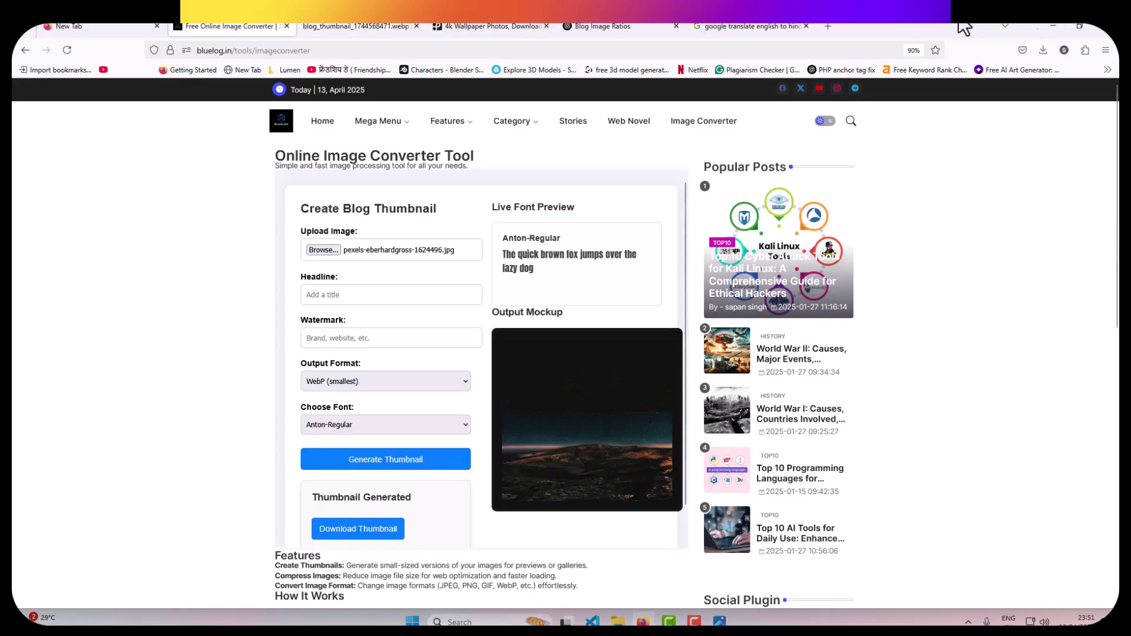
Minimize the browser and preview the original pexels-eberhardgross-1624496.jpg among the Downloads files
click(1053, 27)
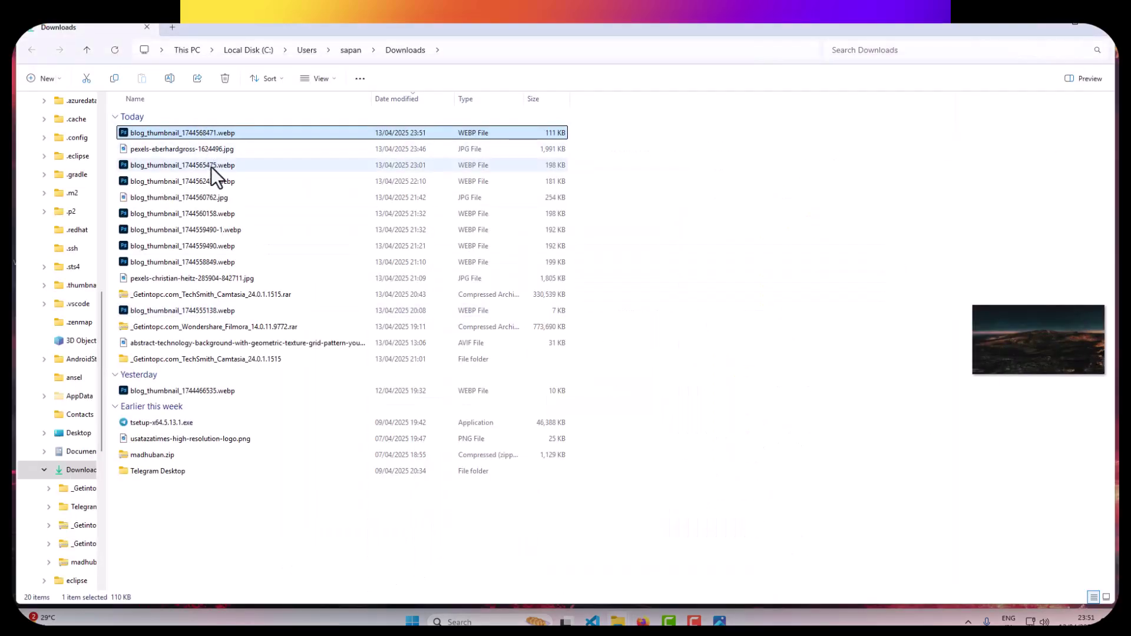
click(211, 167)
click(213, 180)
click(228, 164)
click(229, 151)
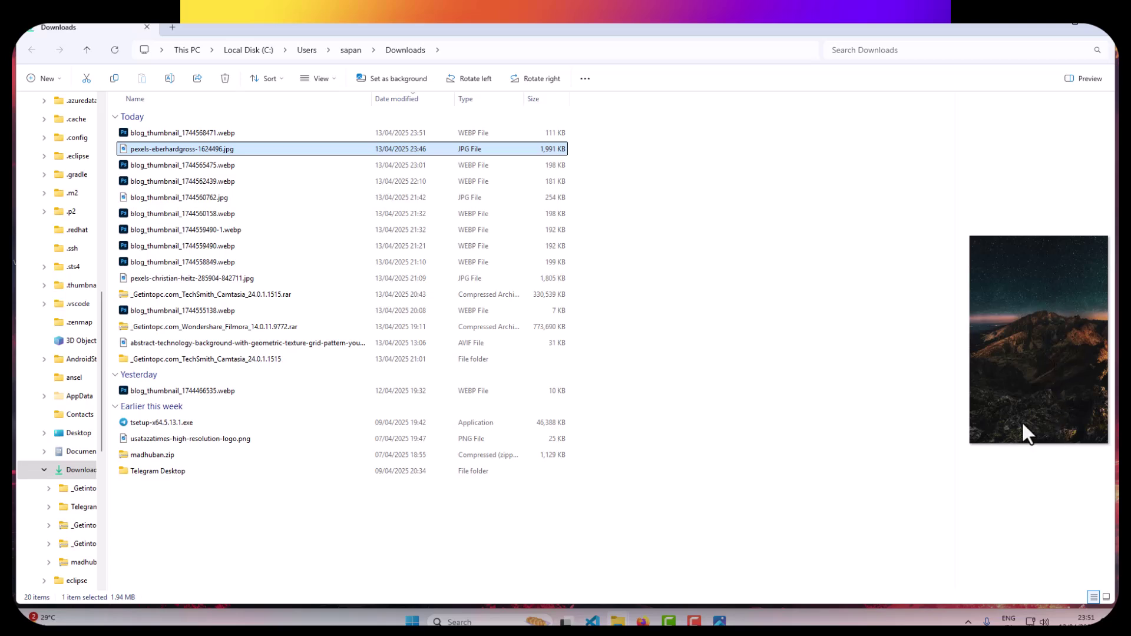
Open blog_thumbnail_1744568471.webp in Photoshop, inspect its canvas dimensions, and close Photoshop
click(269, 137)
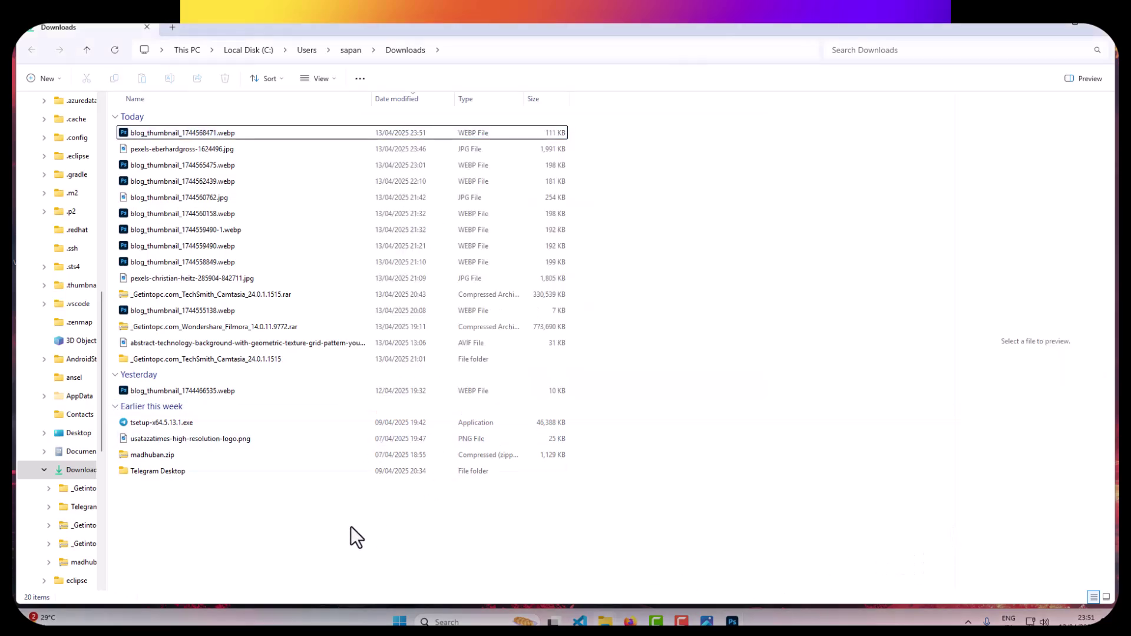
click(288, 151)
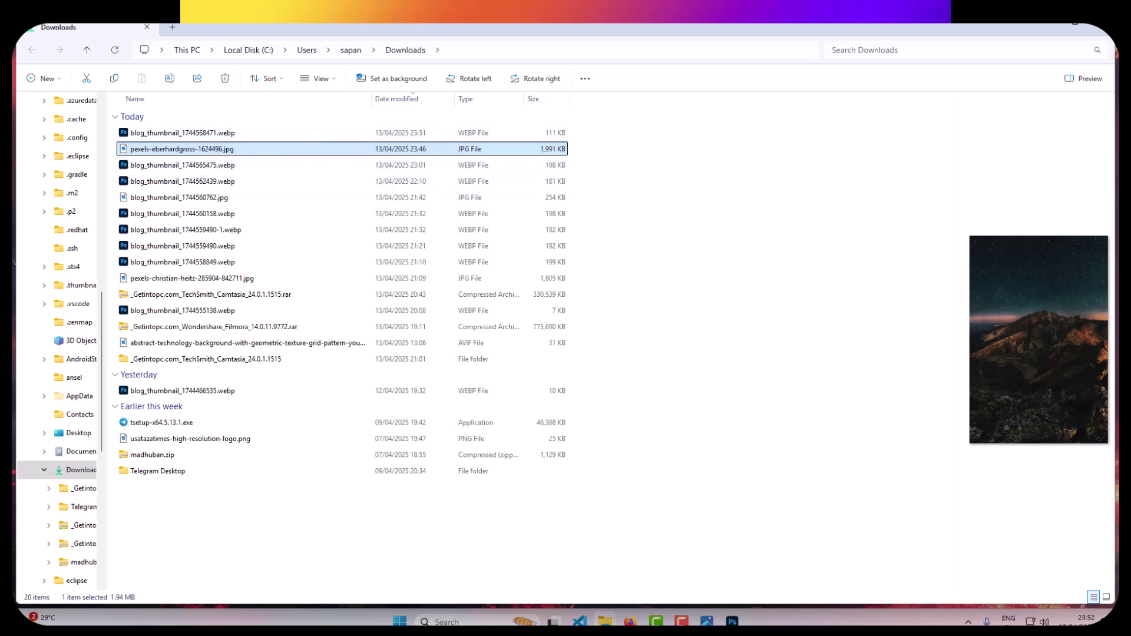
click(733, 622)
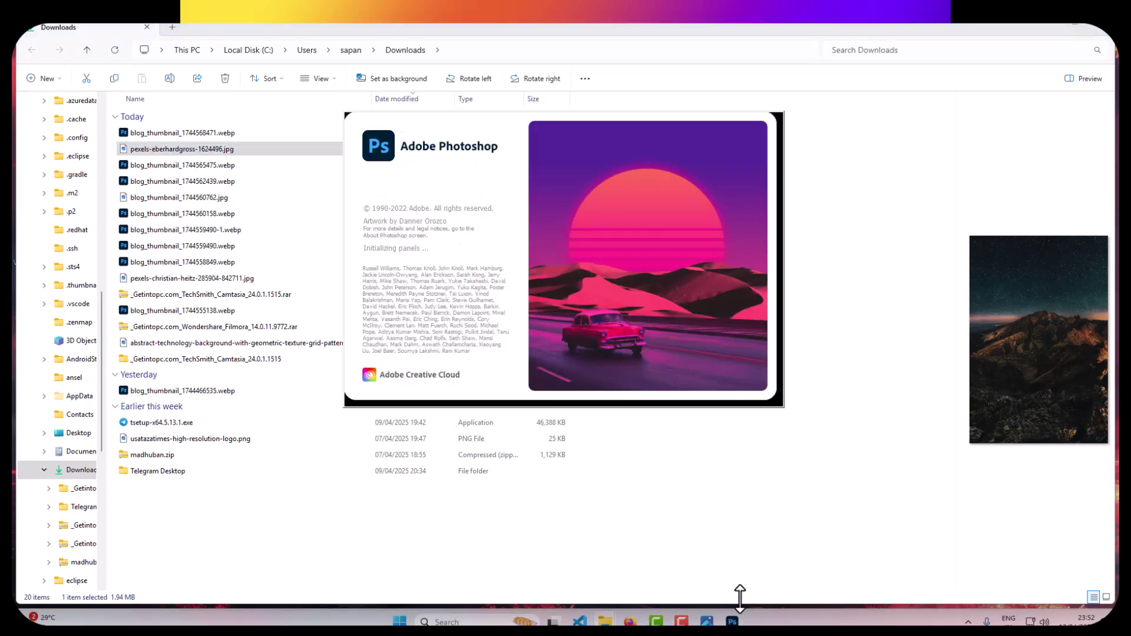
right_click(740, 624)
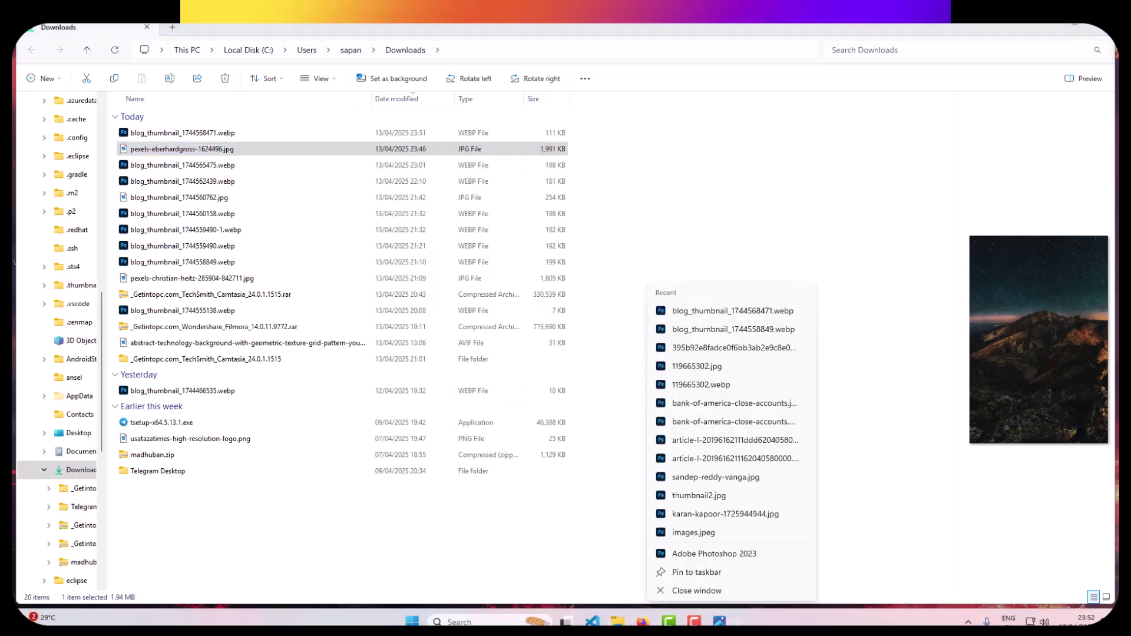
click(731, 595)
click(732, 622)
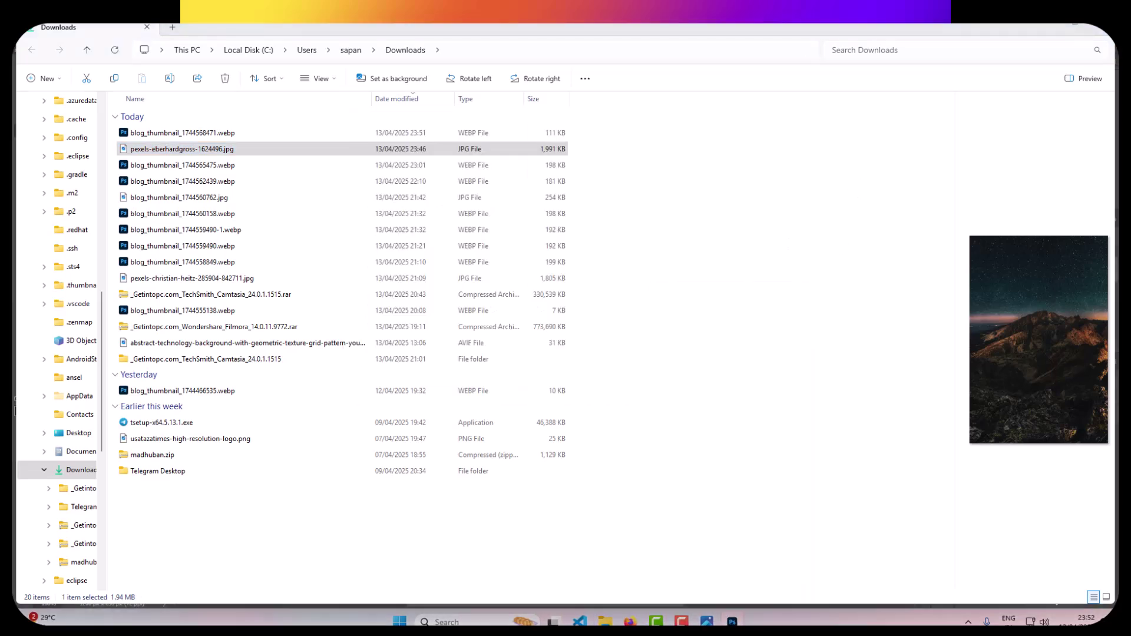
click(732, 623)
click(732, 623)
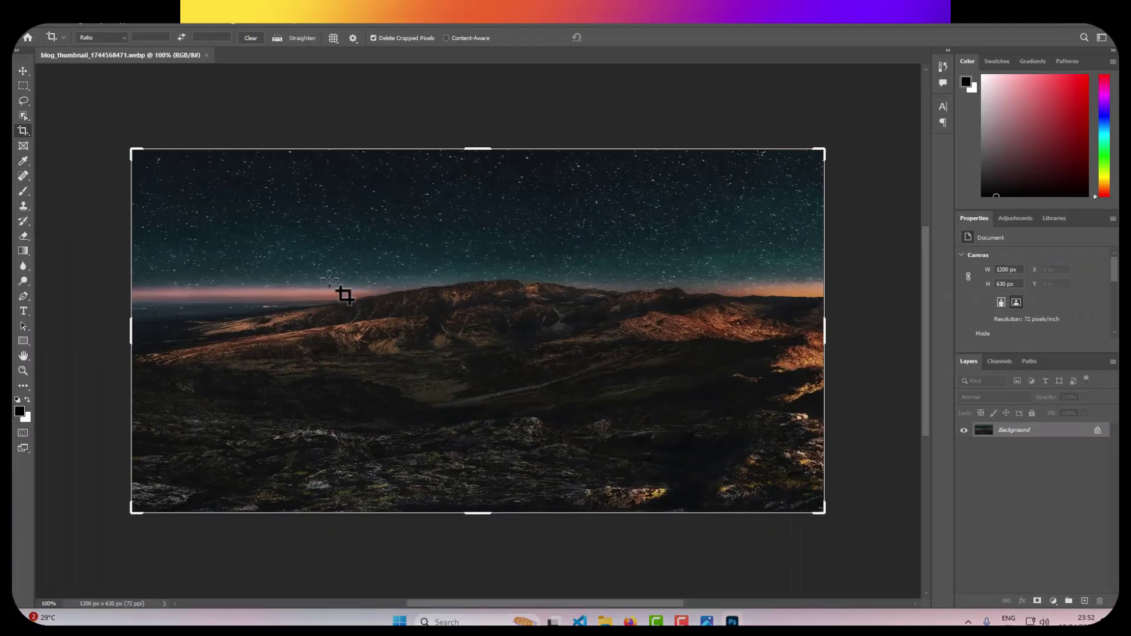
click(1106, 27)
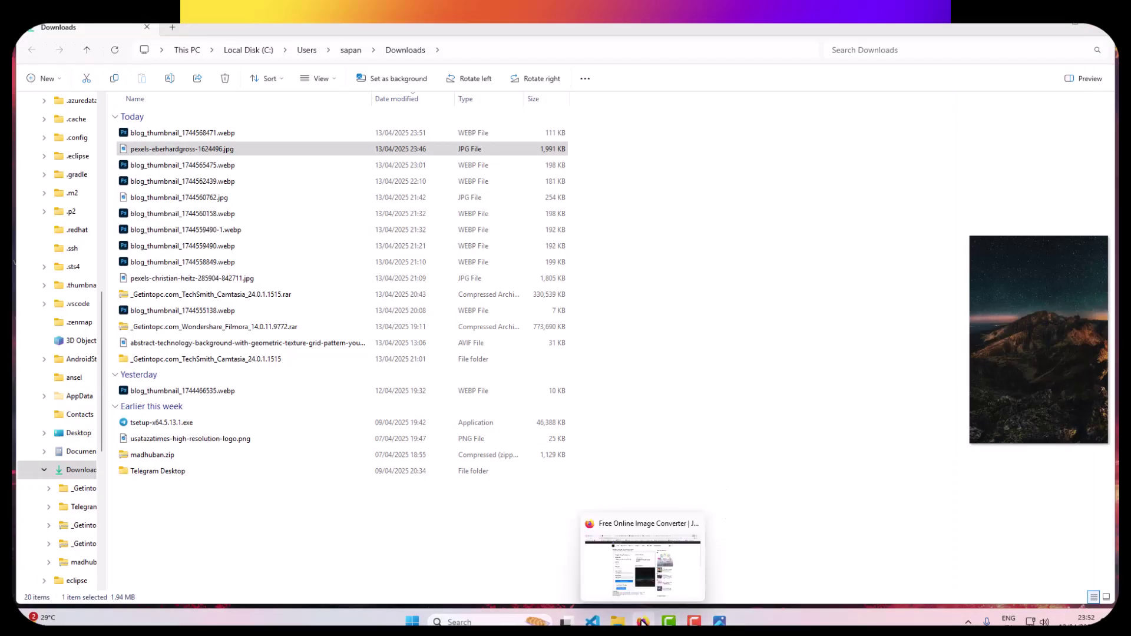
Switch back to the browser's image converter, set the output format to JPEG, then generate and download the thumbnail
click(642, 621)
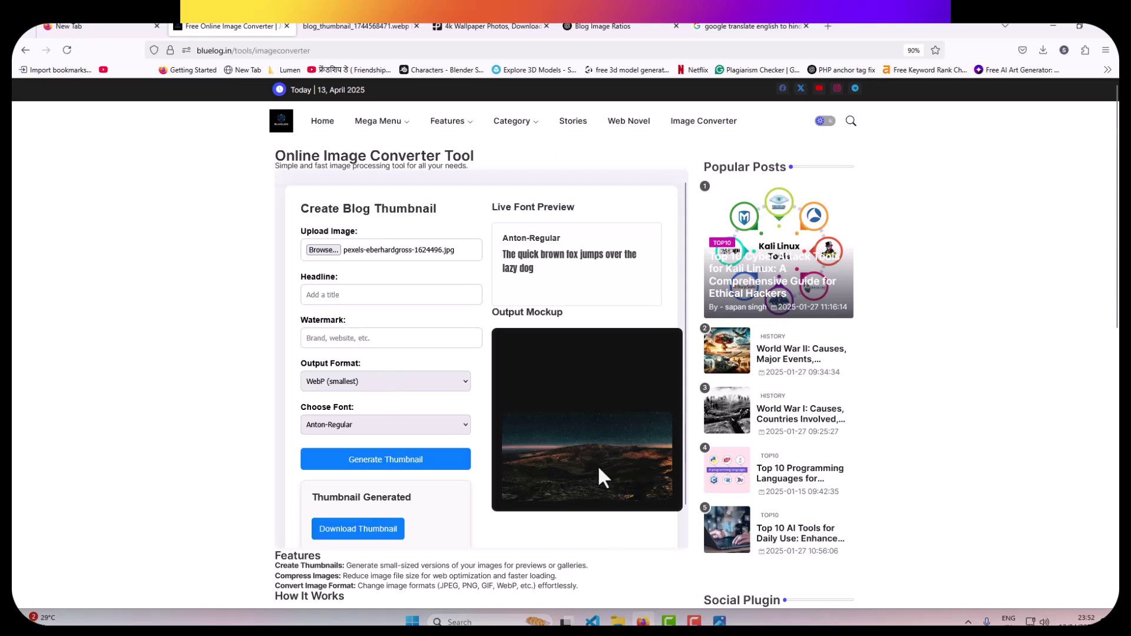
click(369, 382)
click(352, 415)
click(396, 463)
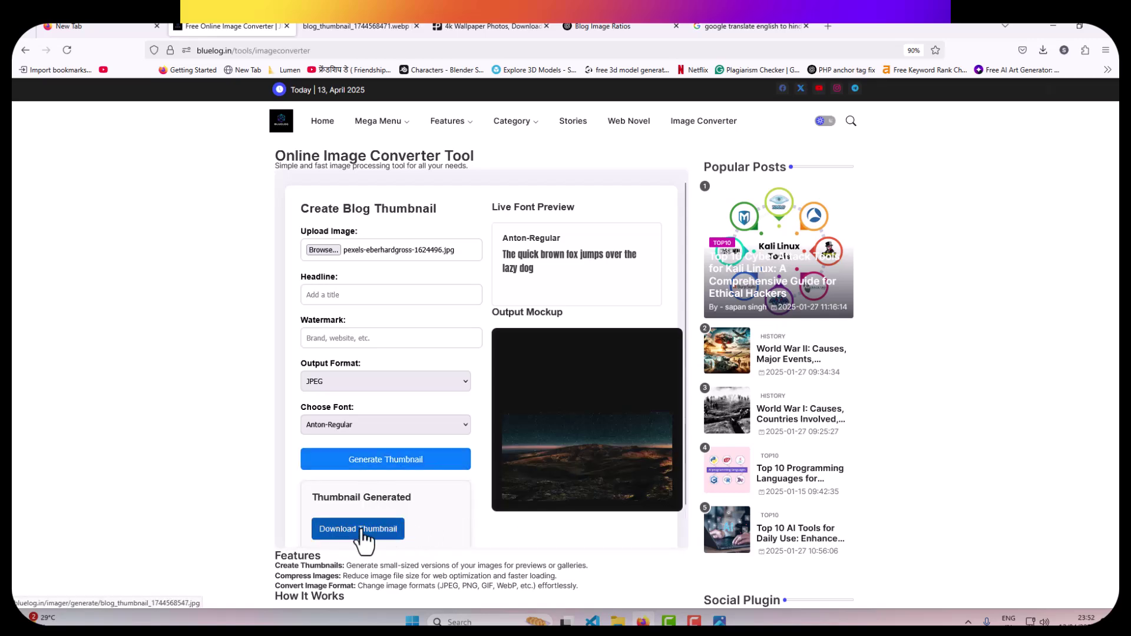
click(364, 535)
Open the downloaded JPEG to check its dimensions and compare them with ChatGPT's recommended header image size of 1200x675 px
click(963, 101)
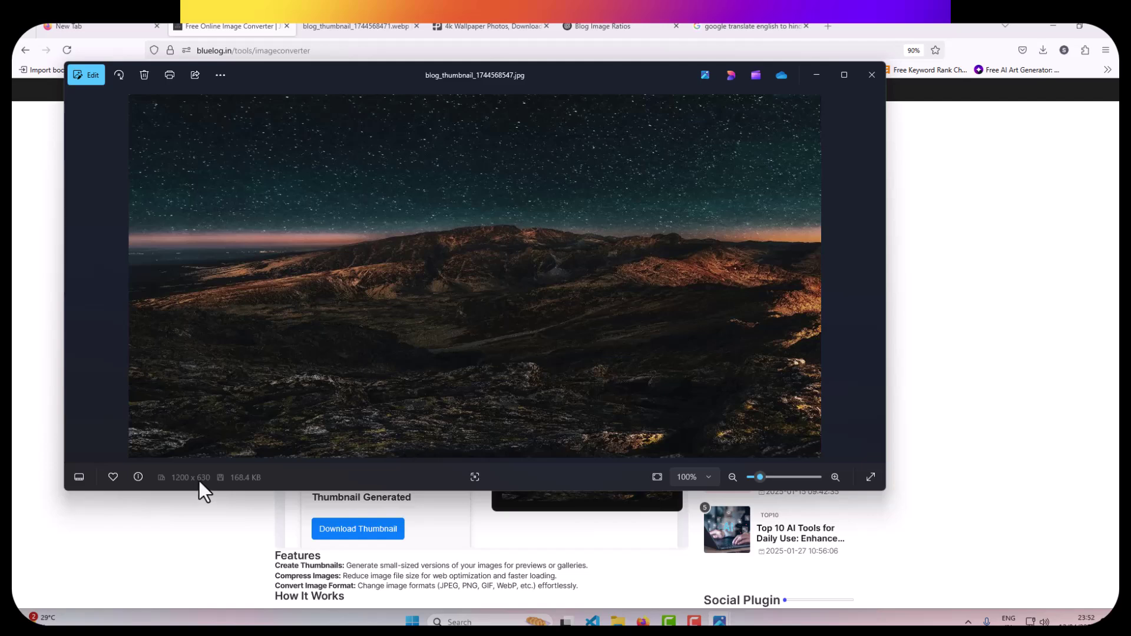
click(643, 622)
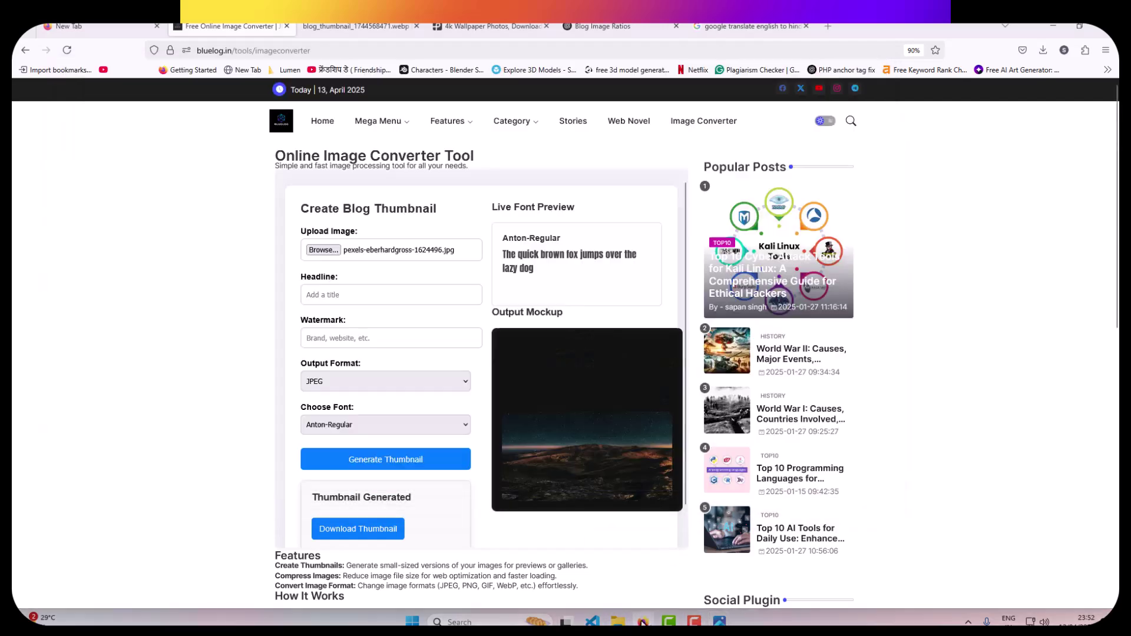
click(607, 27)
drag(548, 286, 504, 285)
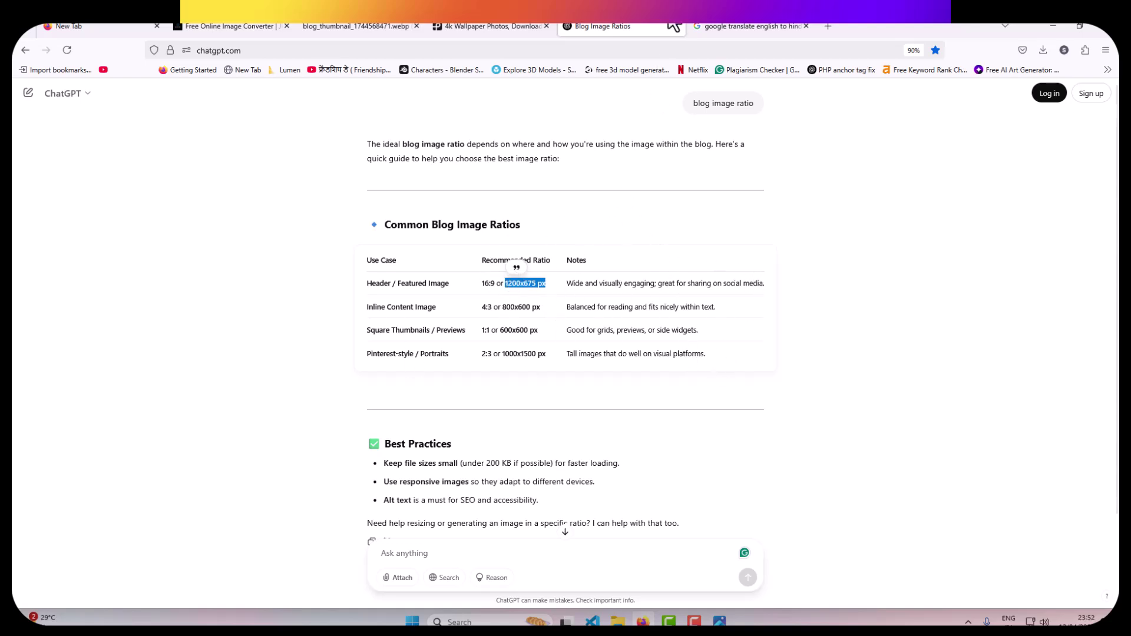
Return to the image converter page, look over the thumbnail form, and open the browser's developer tools
click(225, 27)
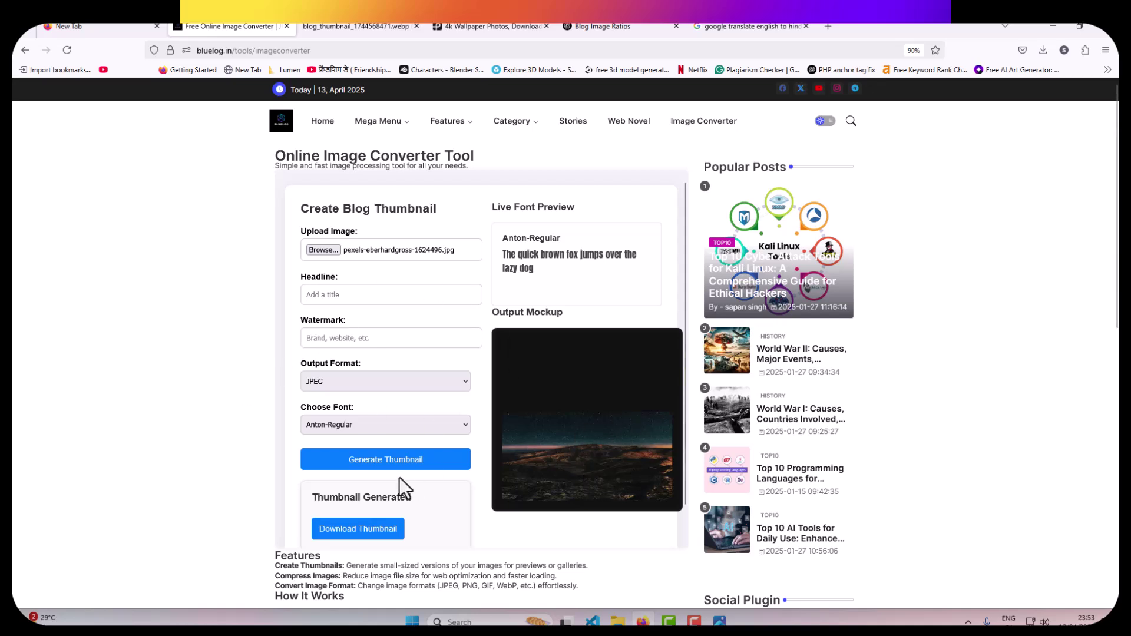
scroll(398, 446, down, 1)
scroll(399, 441, up, 1)
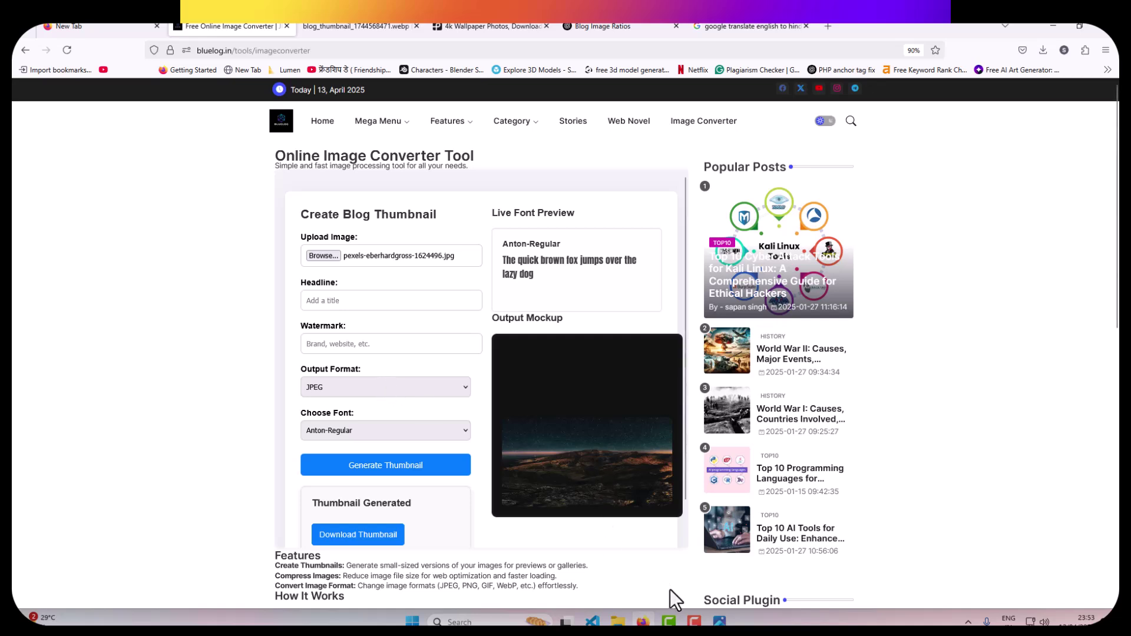
key(F12)
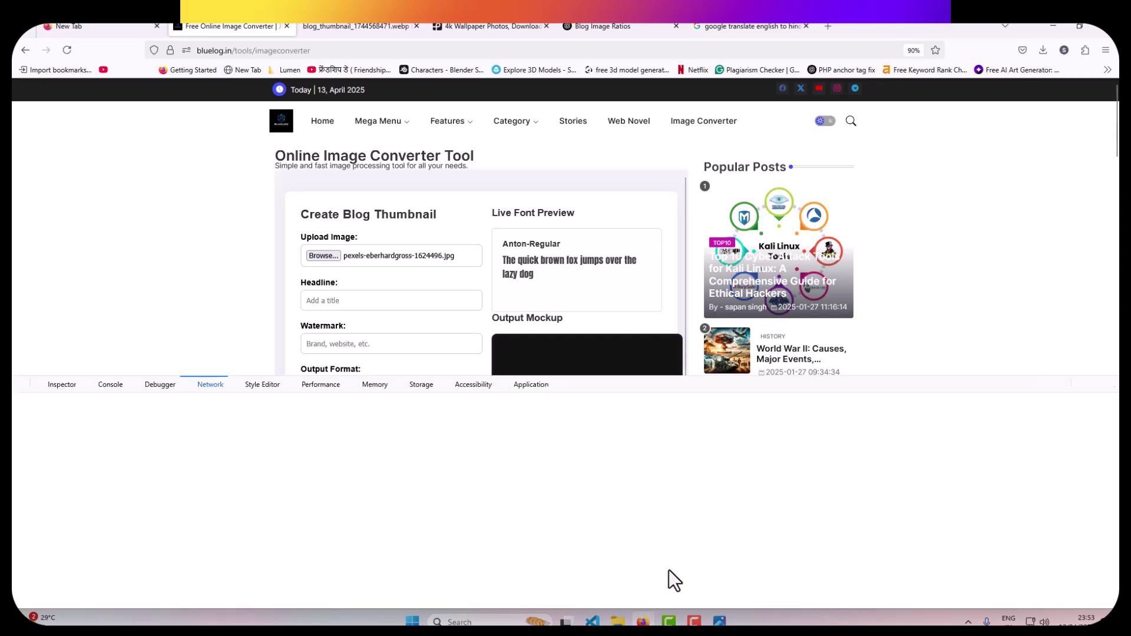